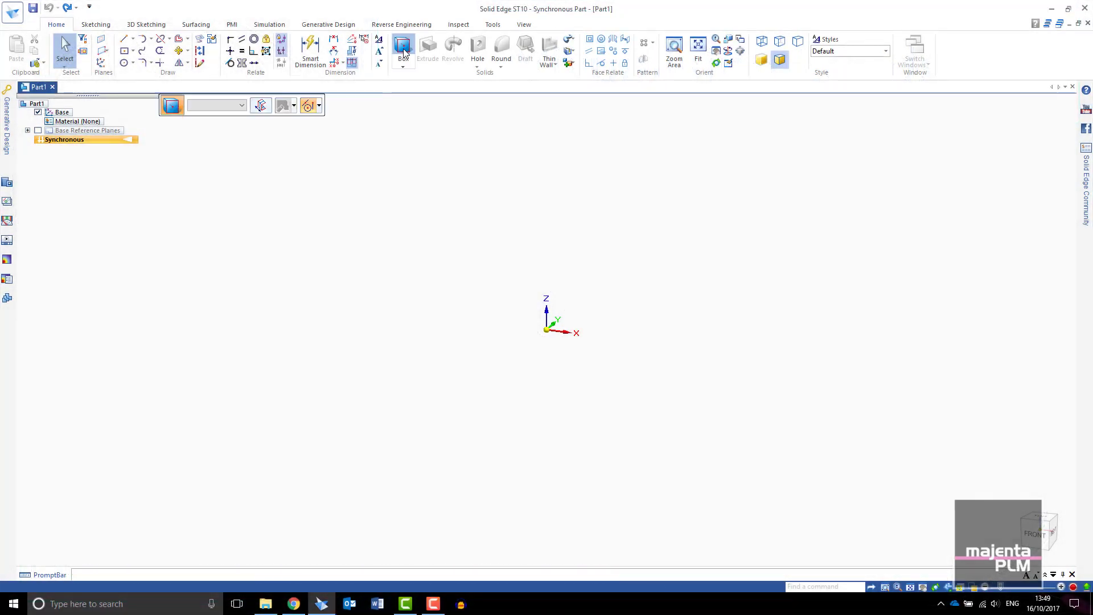
# Create a 100 mm square box centred on the origin in the front plane, 10 mm thick.
pyautogui.click(546, 330)
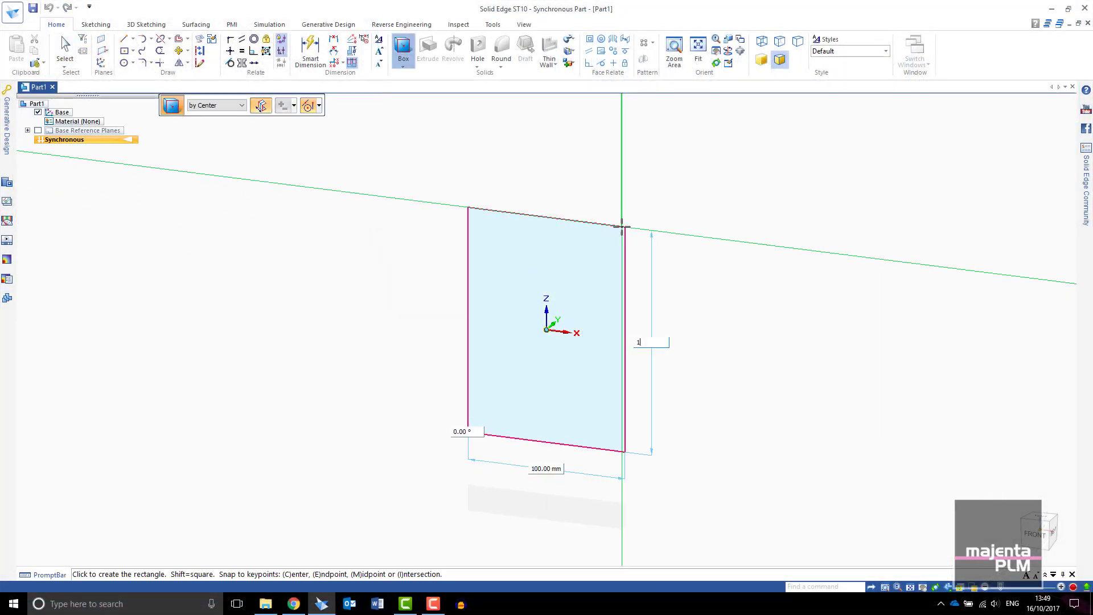
pyautogui.click(621, 226)
pyautogui.write('10')
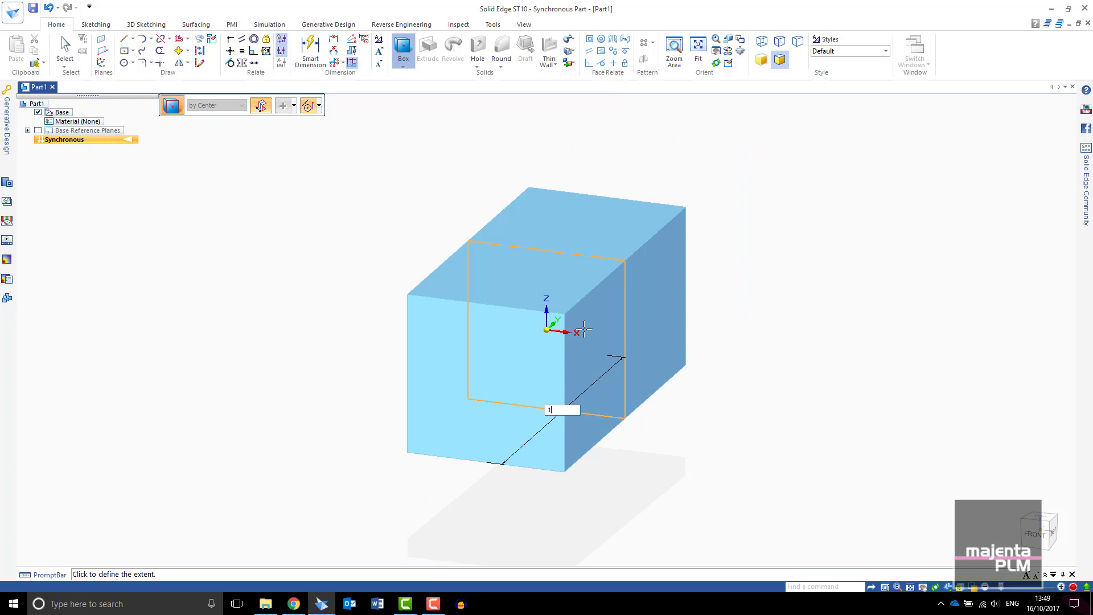
pyautogui.press('Return')
# Sketch a 20 mm diameter circle at the centre of the plate's front face and cut it through the plate.
pyautogui.click(124, 63)
pyautogui.click(544, 332)
pyautogui.write('20')
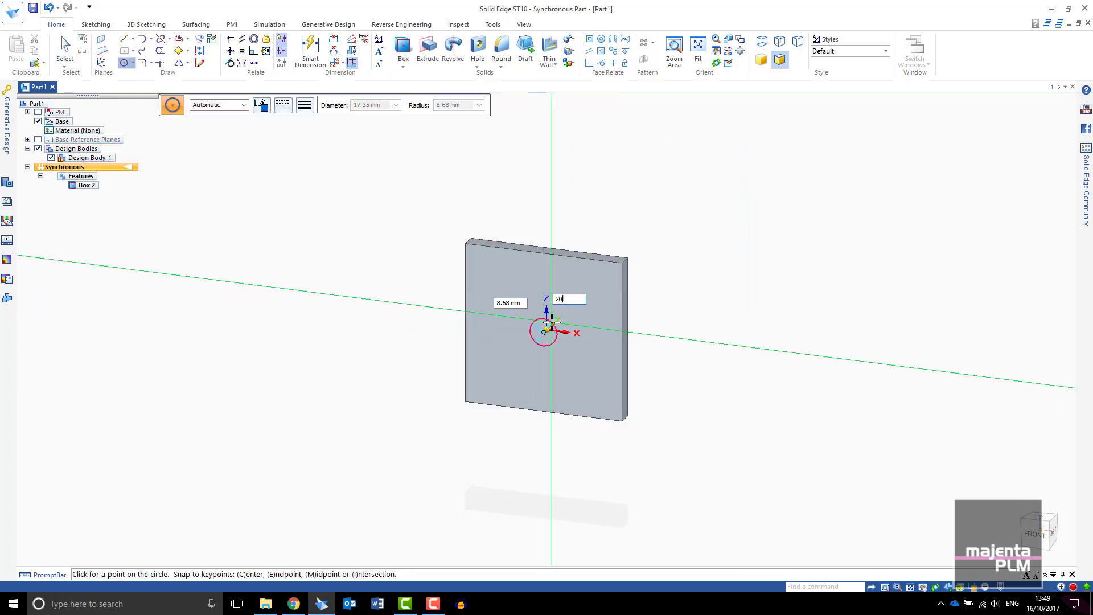
pyautogui.press('Return')
pyautogui.press('Escape')
pyautogui.click(545, 344)
pyautogui.click(535, 351)
pyautogui.click(636, 263)
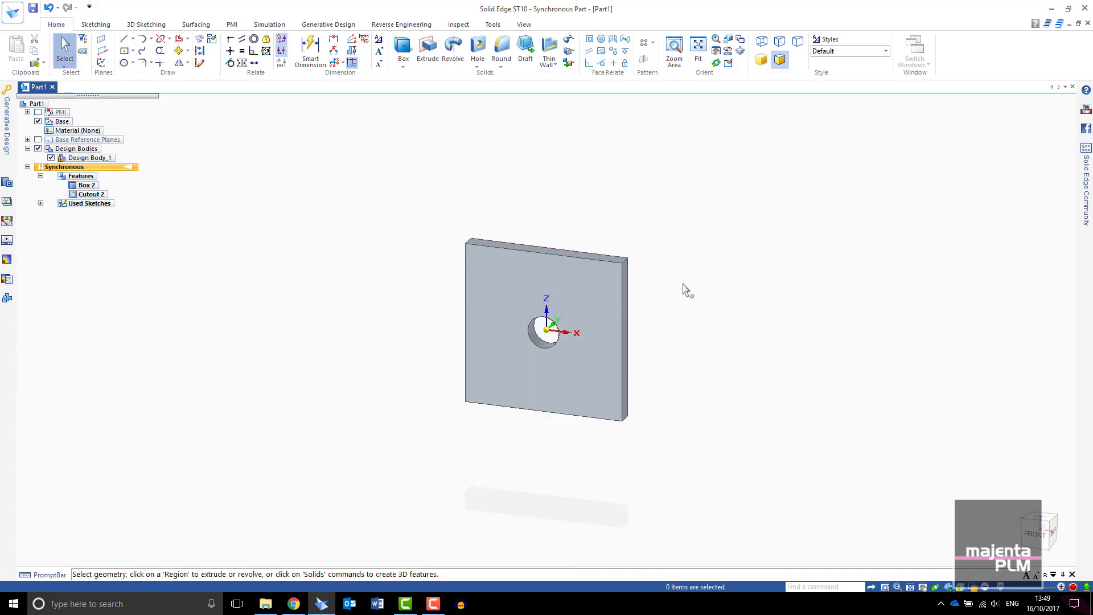
# Assign Aluminum, 1060 as the part's material for the generative design.
pyautogui.click(320, 26)
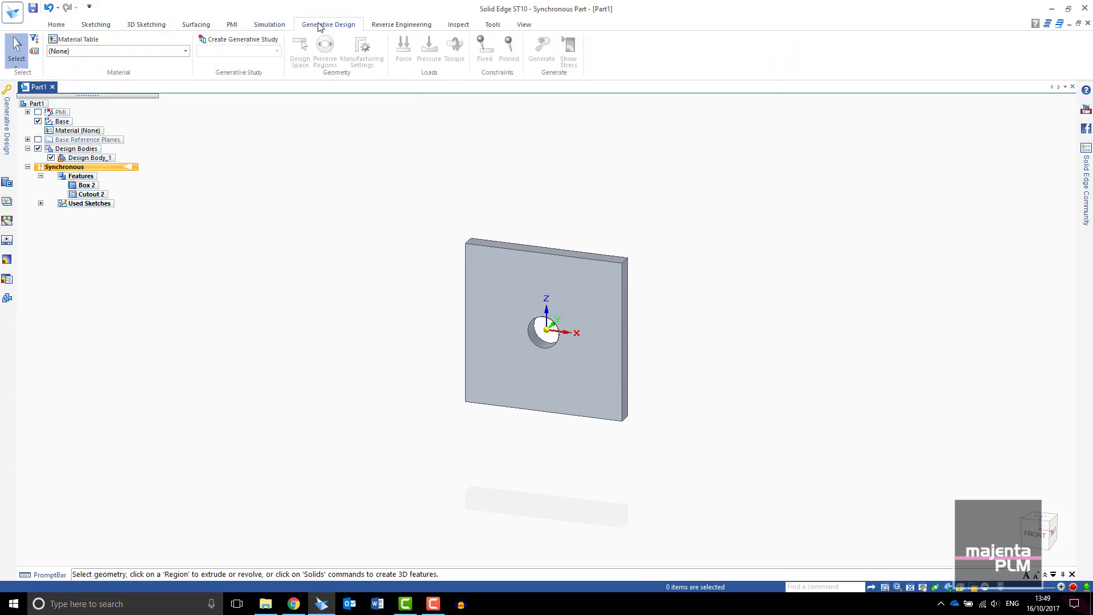
pyautogui.click(100, 53)
pyautogui.click(101, 81)
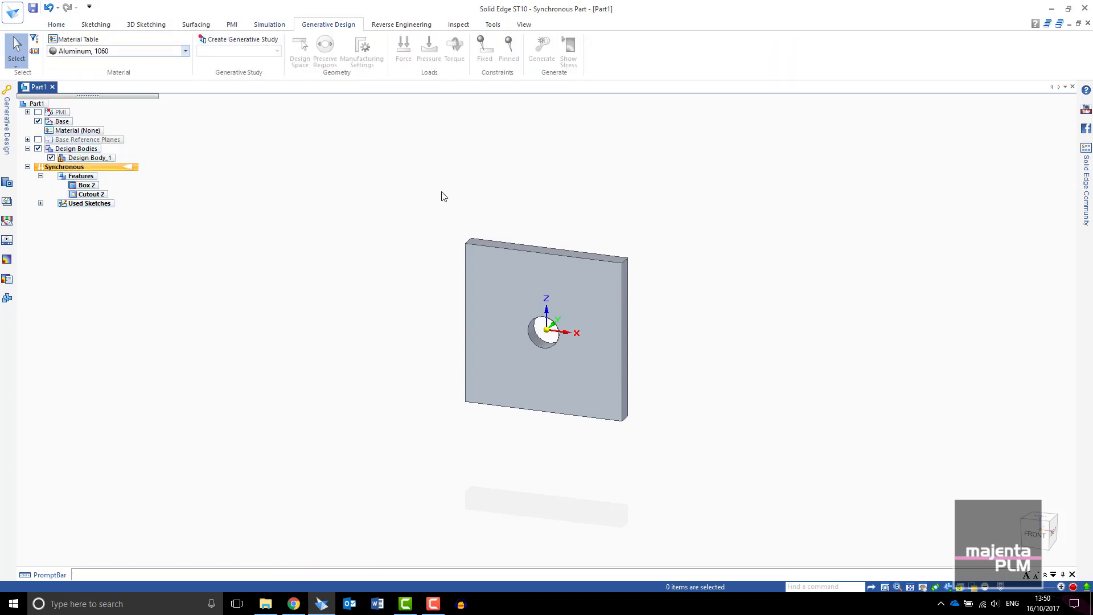
# Keep the Generative Design pane docked and create a generative study with the plate body as its design space.
pyautogui.click(8, 142)
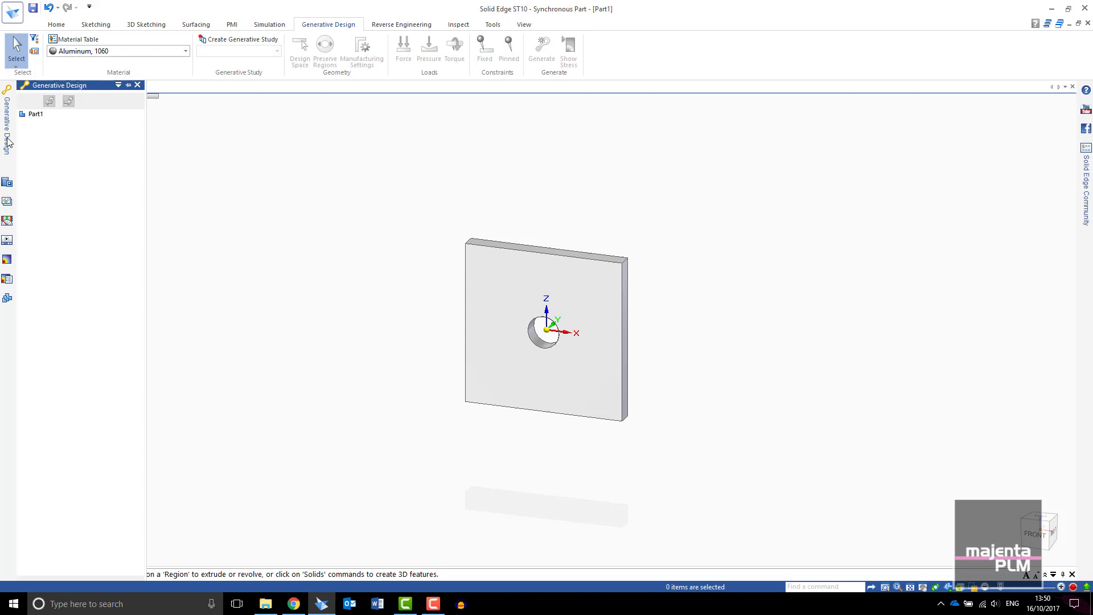
pyautogui.click(128, 85)
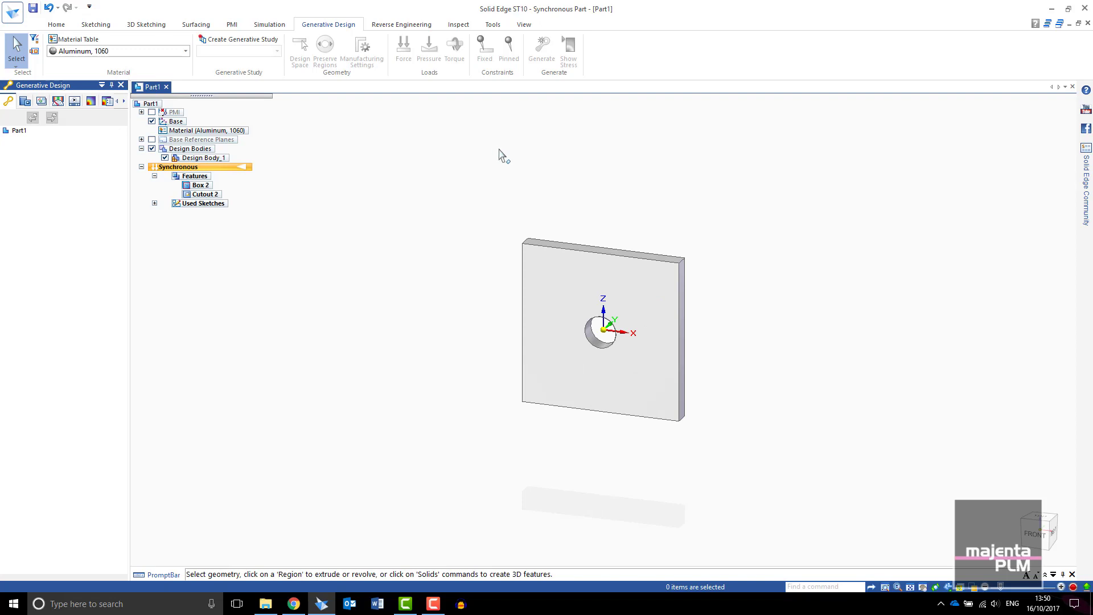
pyautogui.click(236, 40)
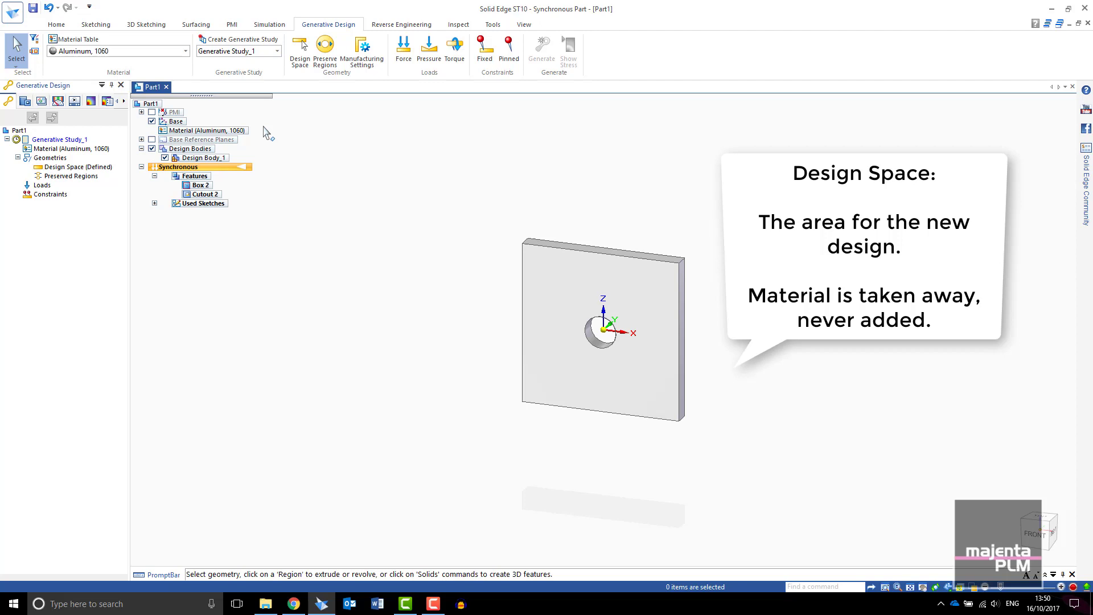
pyautogui.click(297, 62)
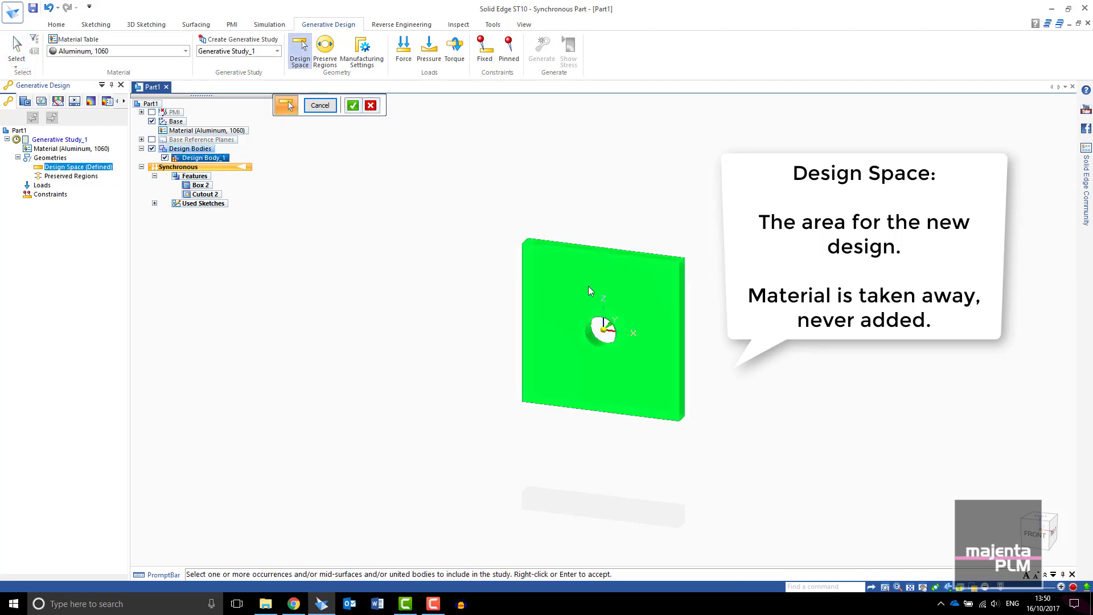
pyautogui.click(356, 108)
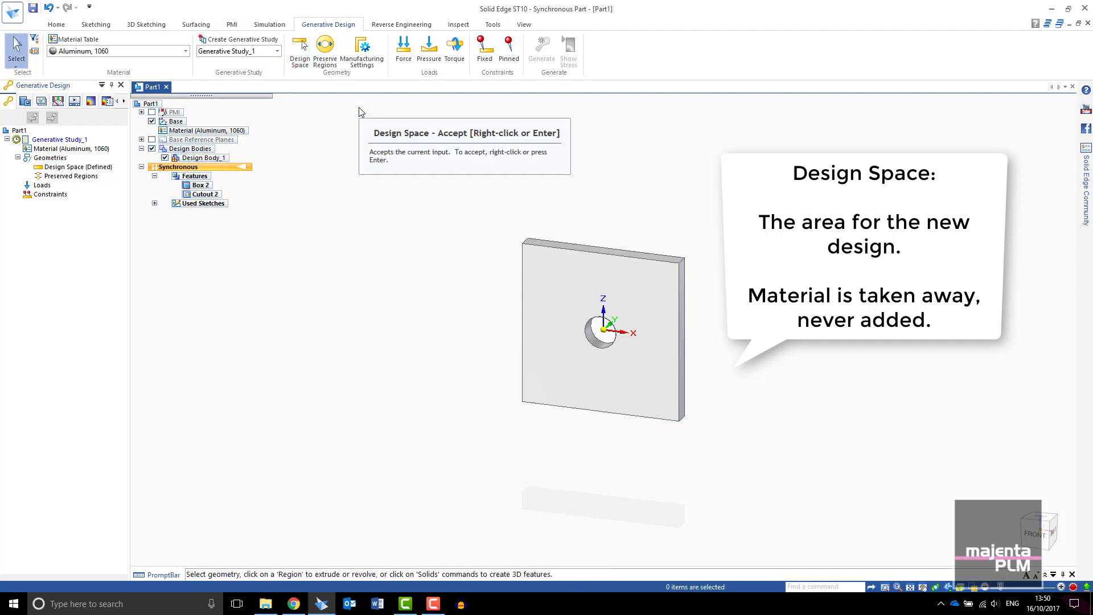
# Preserve the plate's four narrow edge faces and the hole's inner face with a 1 mm offset.
pyautogui.click(332, 62)
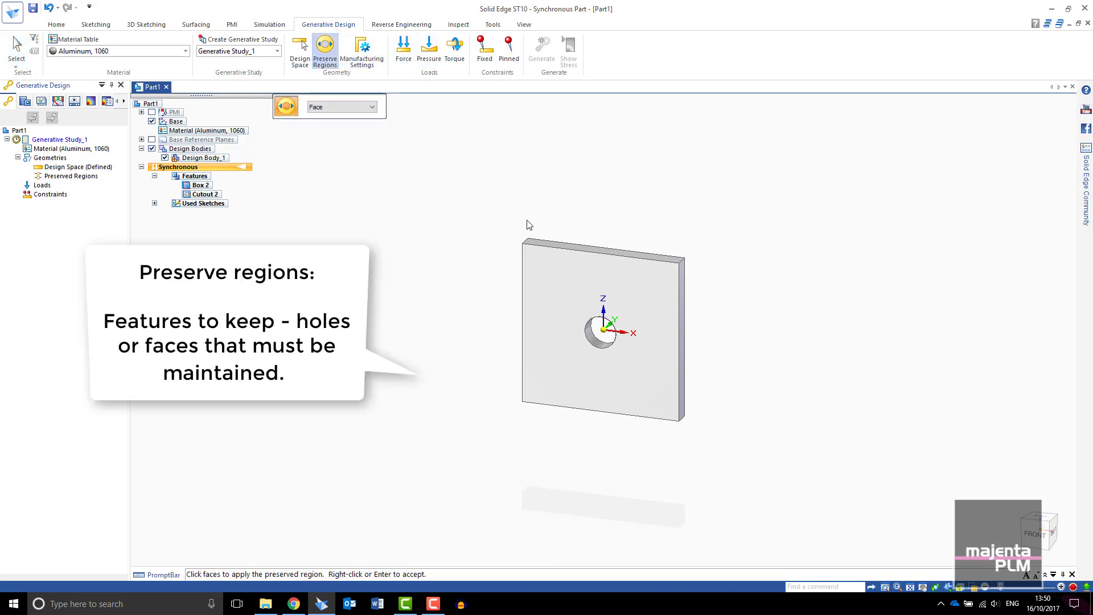
pyautogui.click(532, 241)
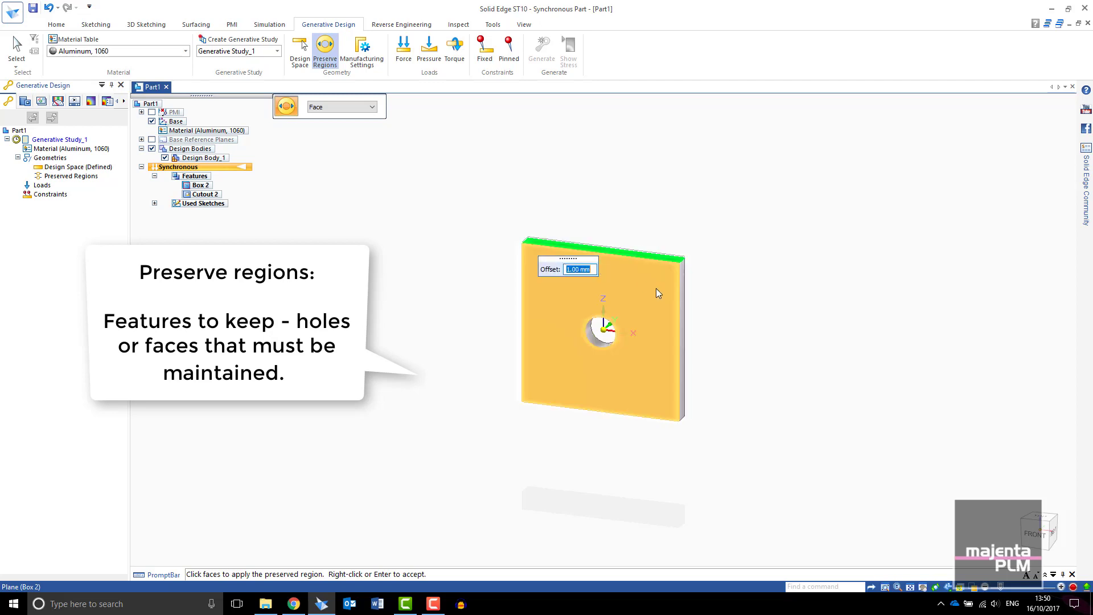
pyautogui.scroll(1, 668, 299)
pyautogui.moveTo(686, 305); pyautogui.dragTo(456, 329, button='middle')
pyautogui.click(521, 435)
pyautogui.click(455, 329)
pyautogui.click(571, 330)
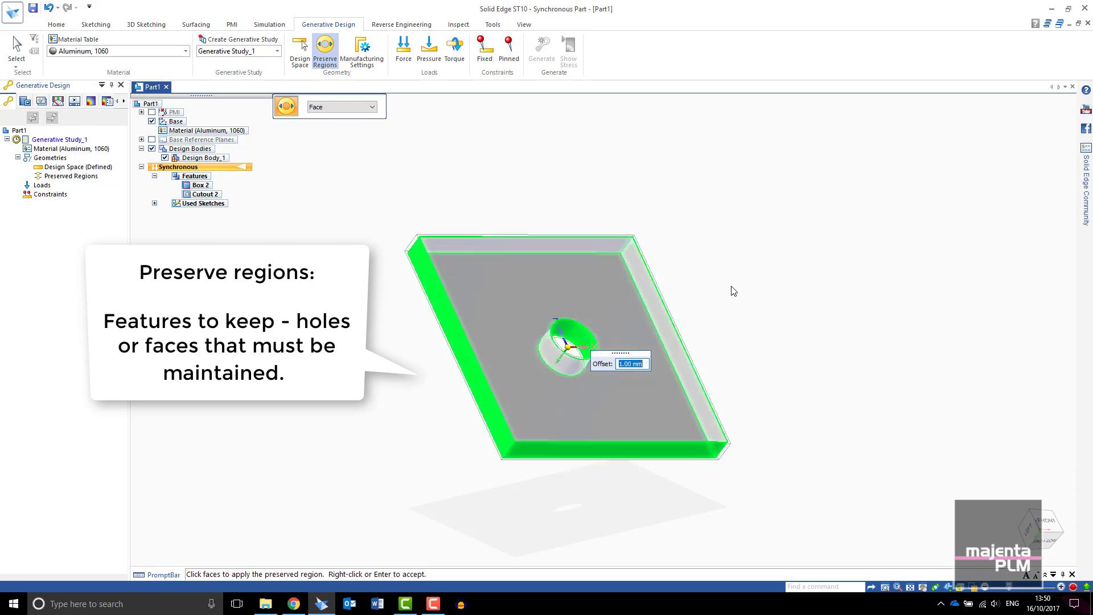
pyautogui.rightClick(733, 291)
pyautogui.scroll(-2, 761, 290)
pyautogui.moveTo(758, 290); pyautogui.dragTo(706, 353, button='middle')
pyautogui.hotkey('ctrl', 'i')
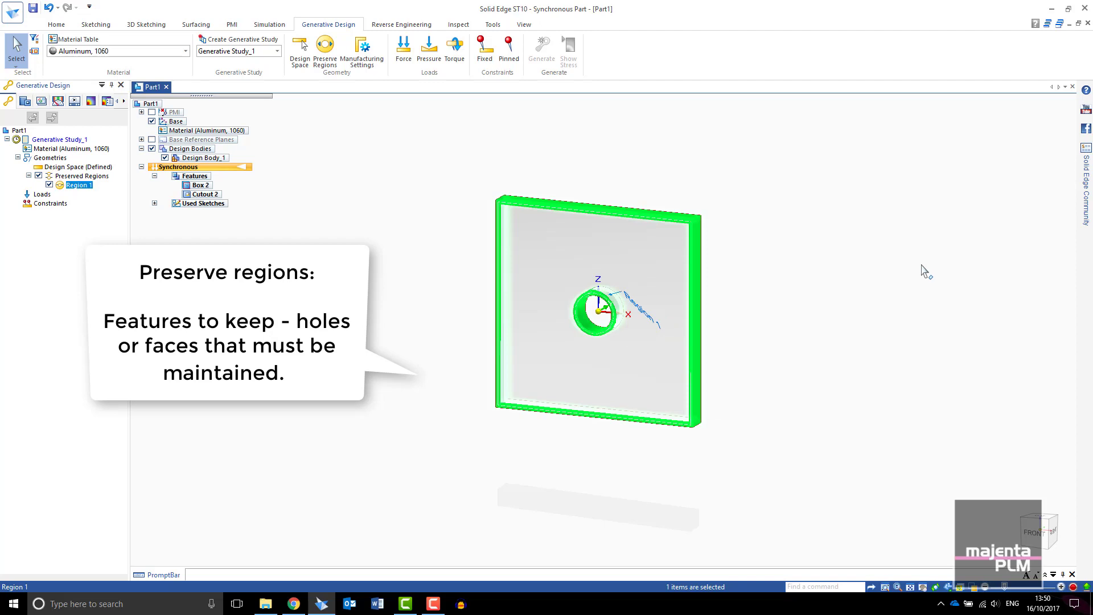
# Apply an upward force along a vector to the plate's top and bottom edge faces, with a 1 mm offset.
pyautogui.click(402, 55)
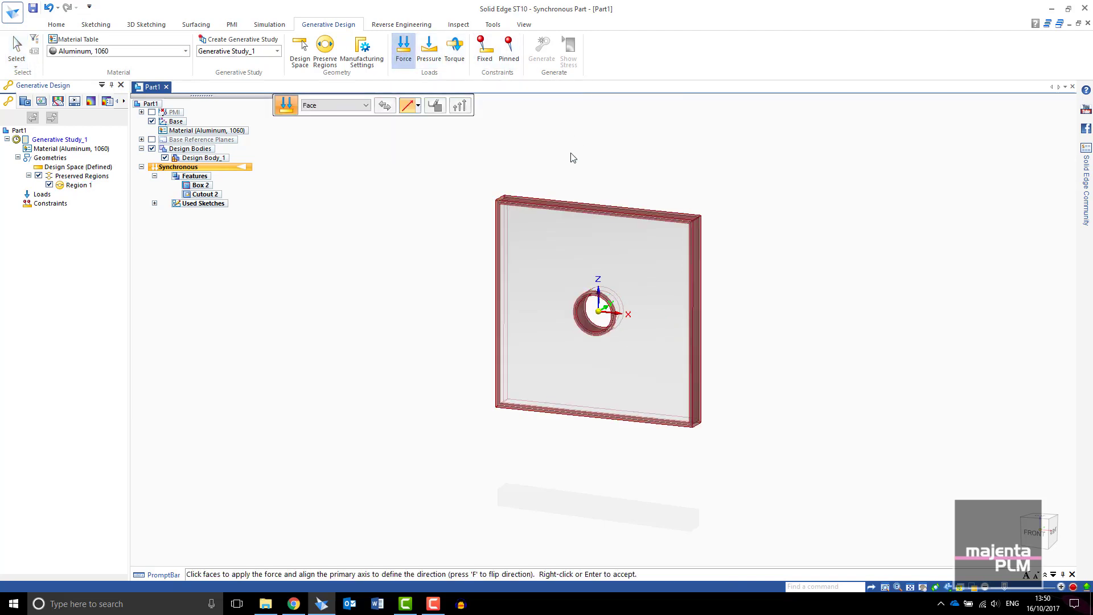
pyautogui.scroll(2, 538, 202)
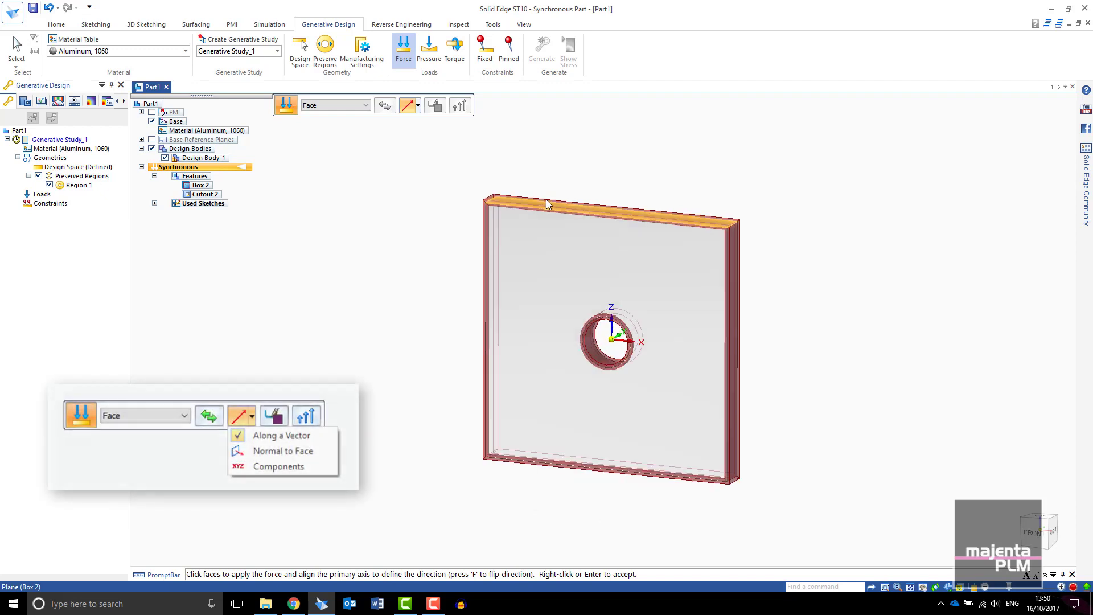
pyautogui.click(539, 205)
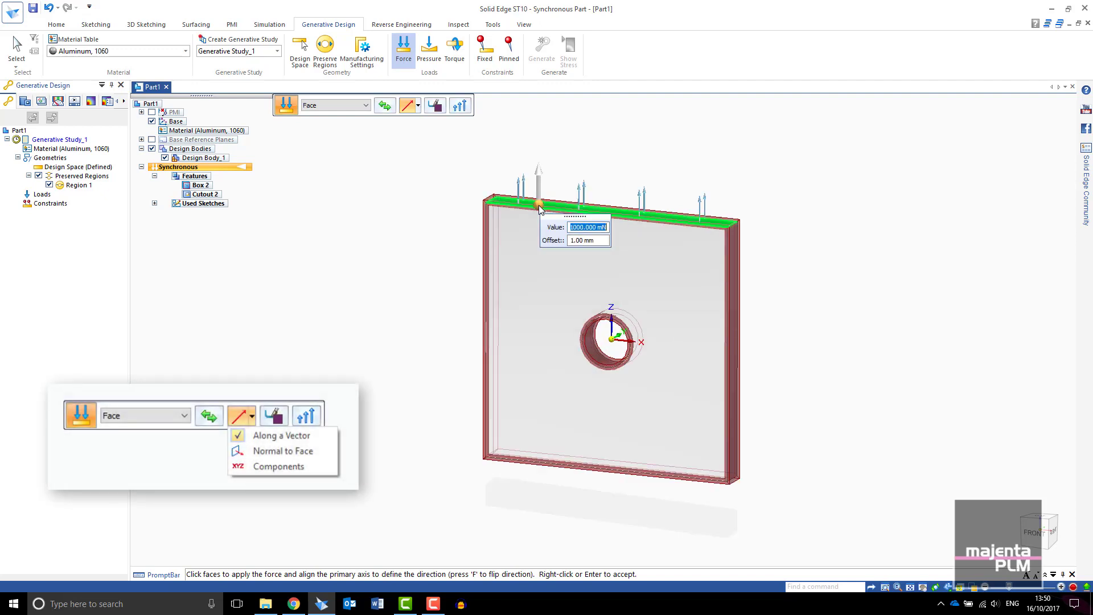
pyautogui.moveTo(546, 517); pyautogui.dragTo(576, 452, button='middle')
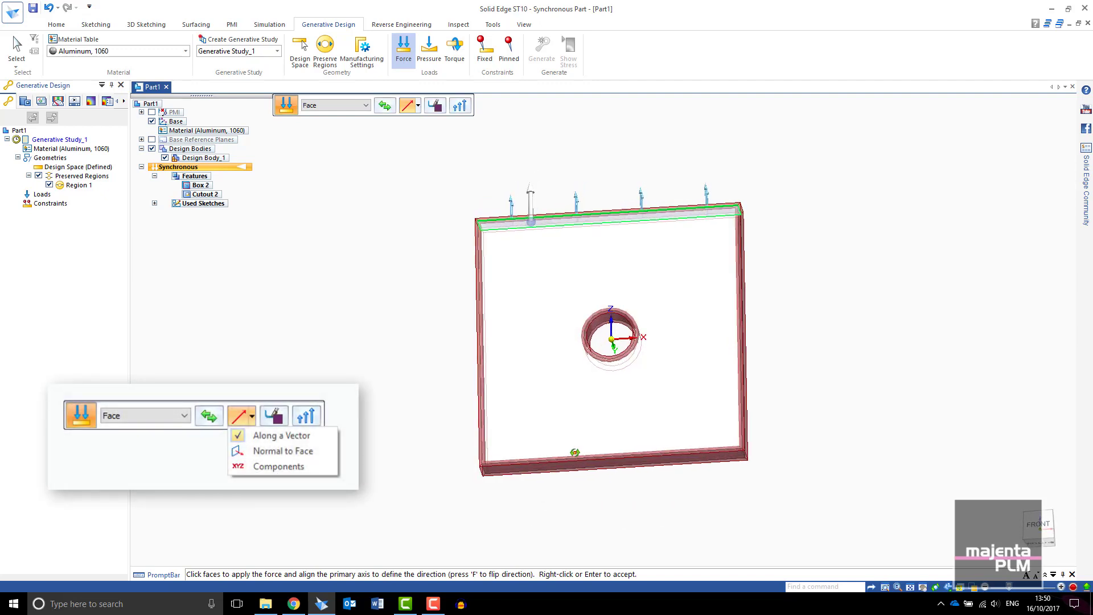
pyautogui.click(534, 468)
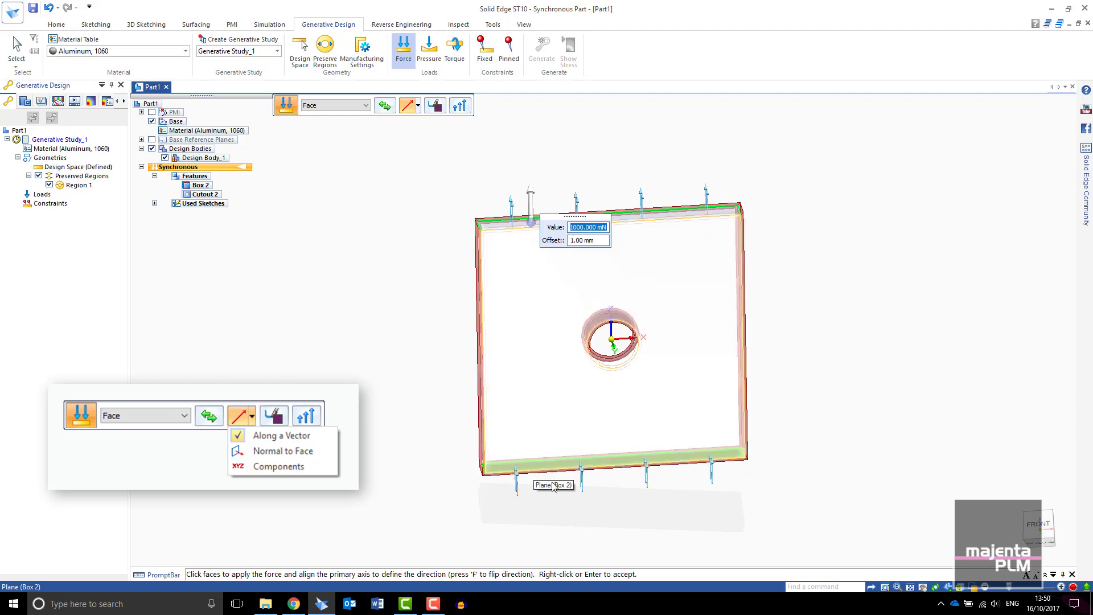
pyautogui.rightClick(541, 482)
# Apply a Fixed constraint to the cylindrical face of the central hole.
pyautogui.moveTo(813, 299); pyautogui.dragTo(749, 335, button='middle')
pyautogui.click(485, 54)
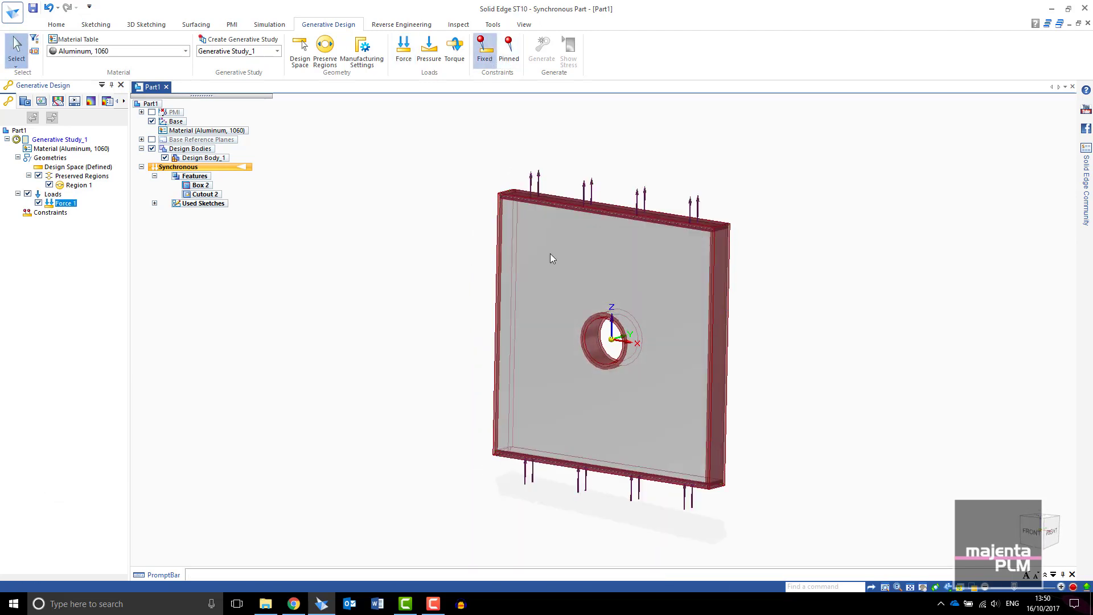
pyautogui.click(602, 363)
pyautogui.rightClick(821, 344)
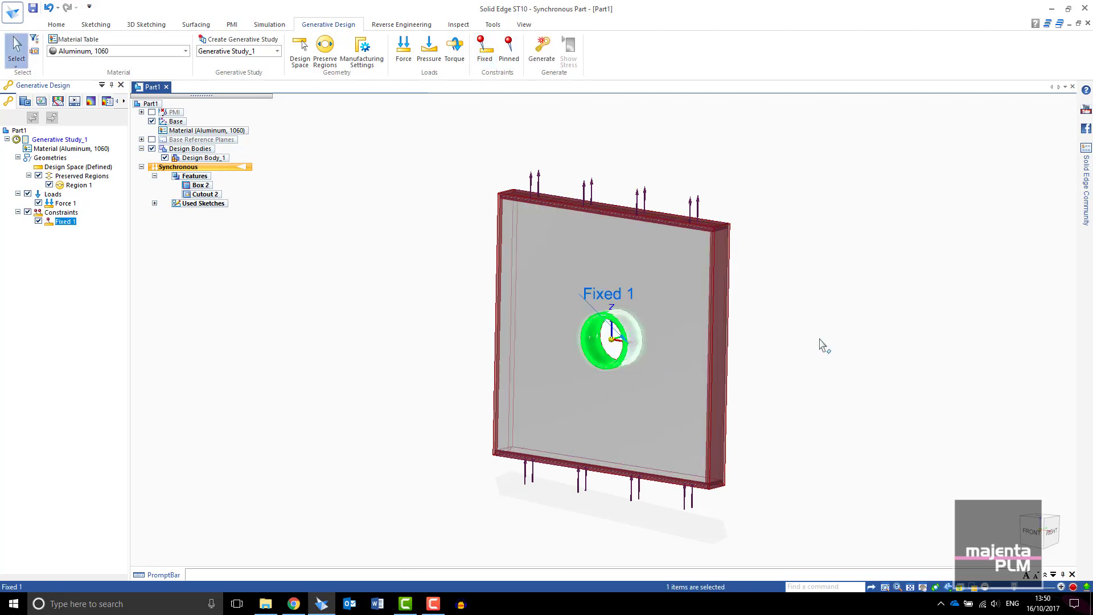
pyautogui.click(823, 243)
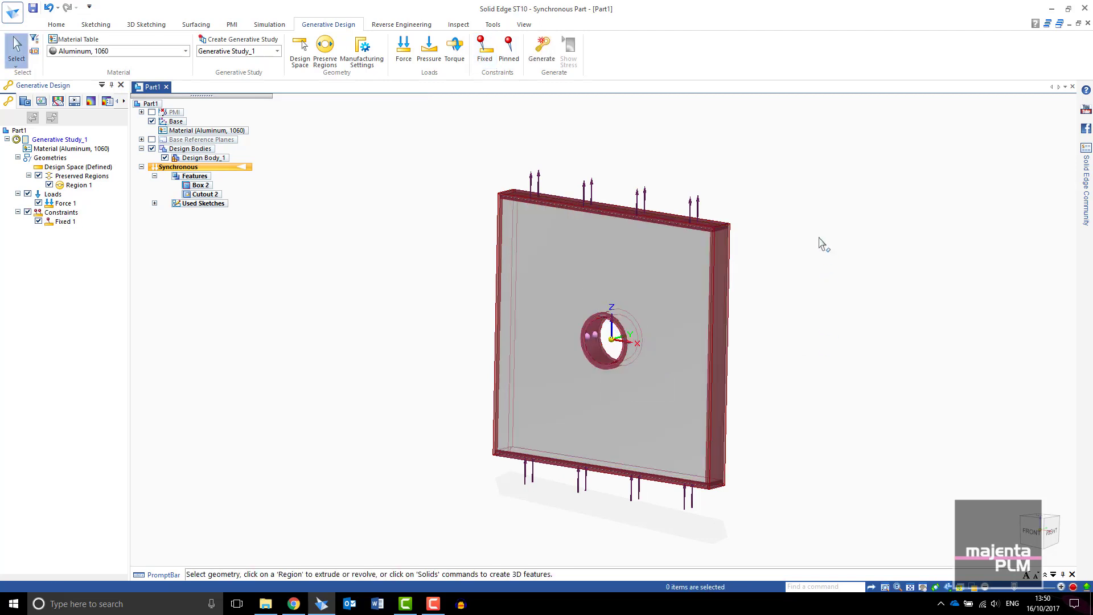
# Review the study's force load, fixed constraint and design space in the model.
pyautogui.click(64, 205)
pyautogui.click(63, 227)
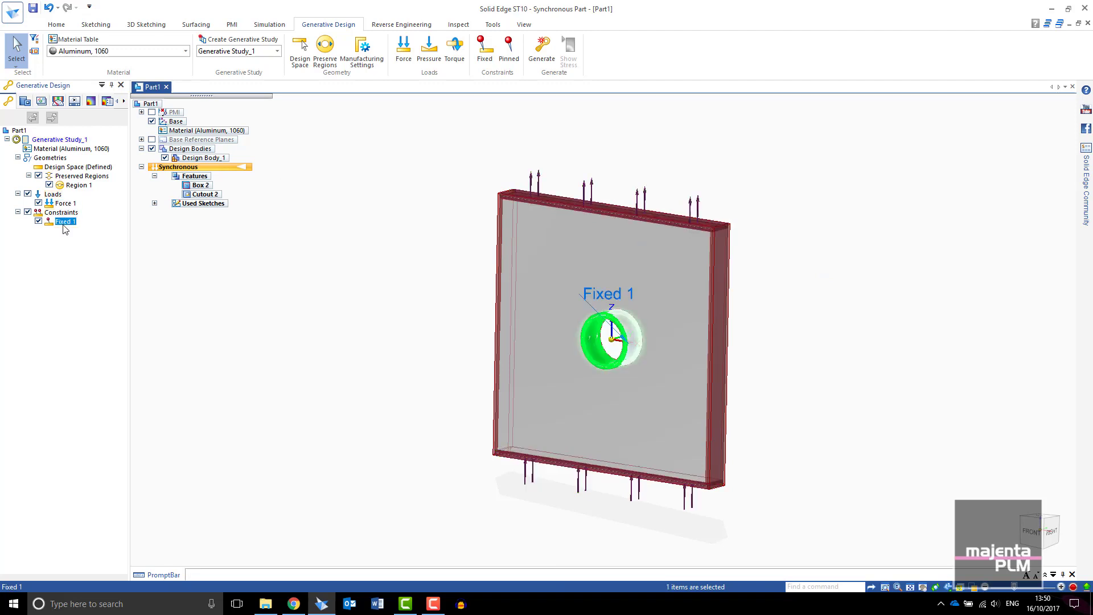
pyautogui.click(74, 168)
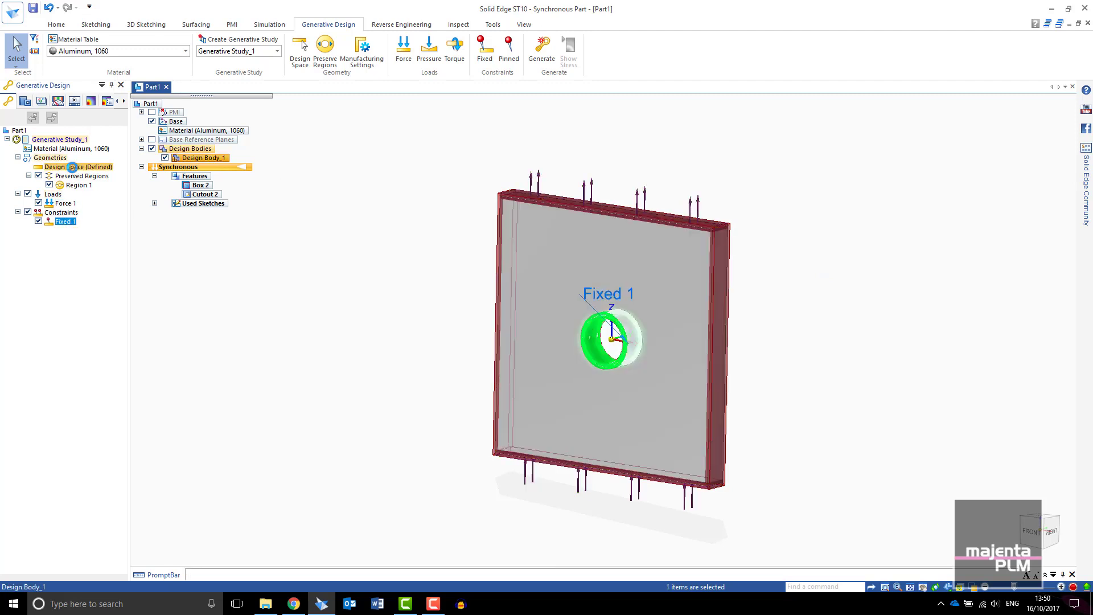
pyautogui.click(351, 210)
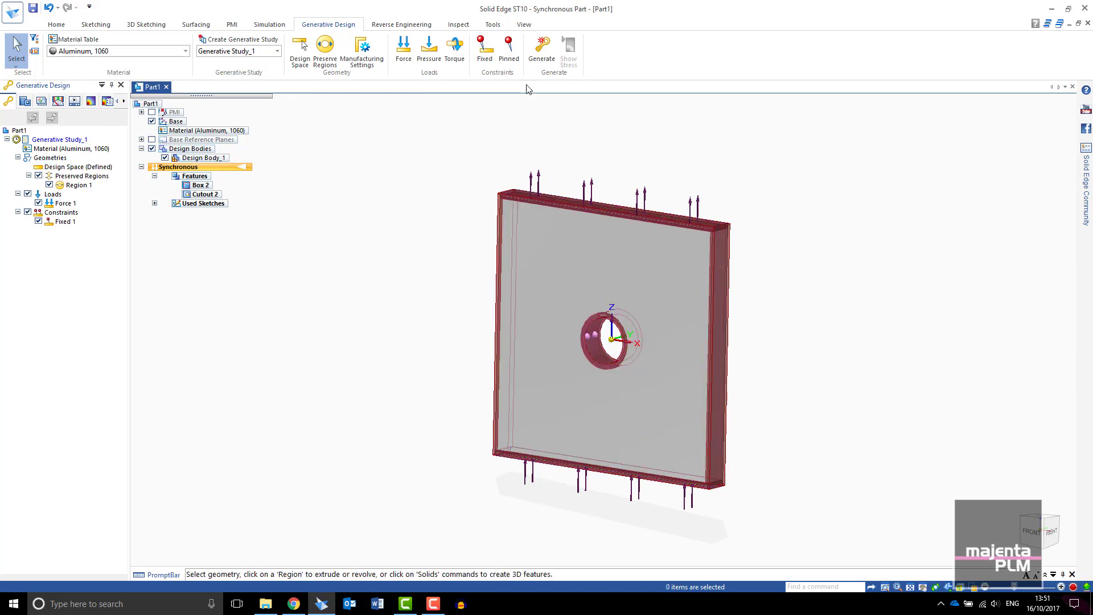
# Generate the study at low quality with a target mass of 0.130 kg and a factor of safety of 1.000.
pyautogui.click(541, 59)
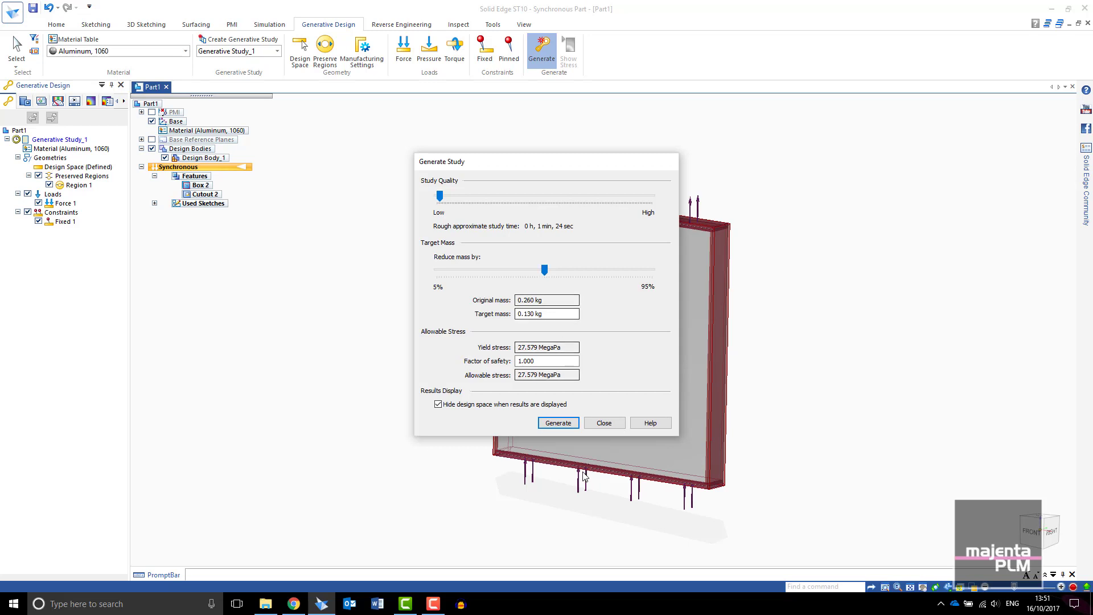
pyautogui.click(565, 424)
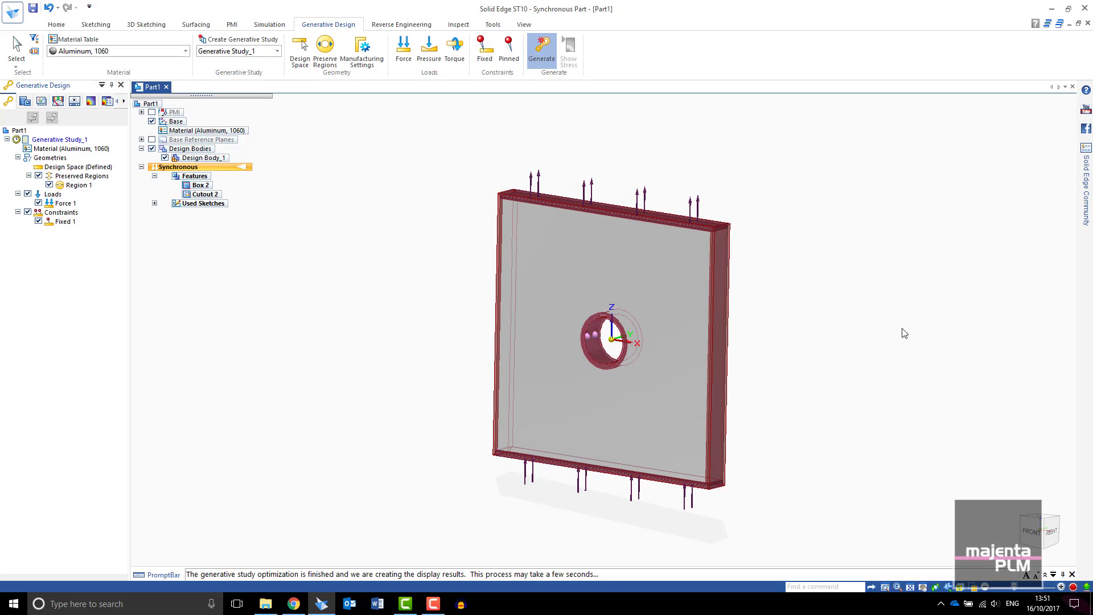
pyautogui.click(651, 370)
# View the optimized shape from the front and compare it with the original plate by toggling the design and construction bodies.
pyautogui.click(1031, 529)
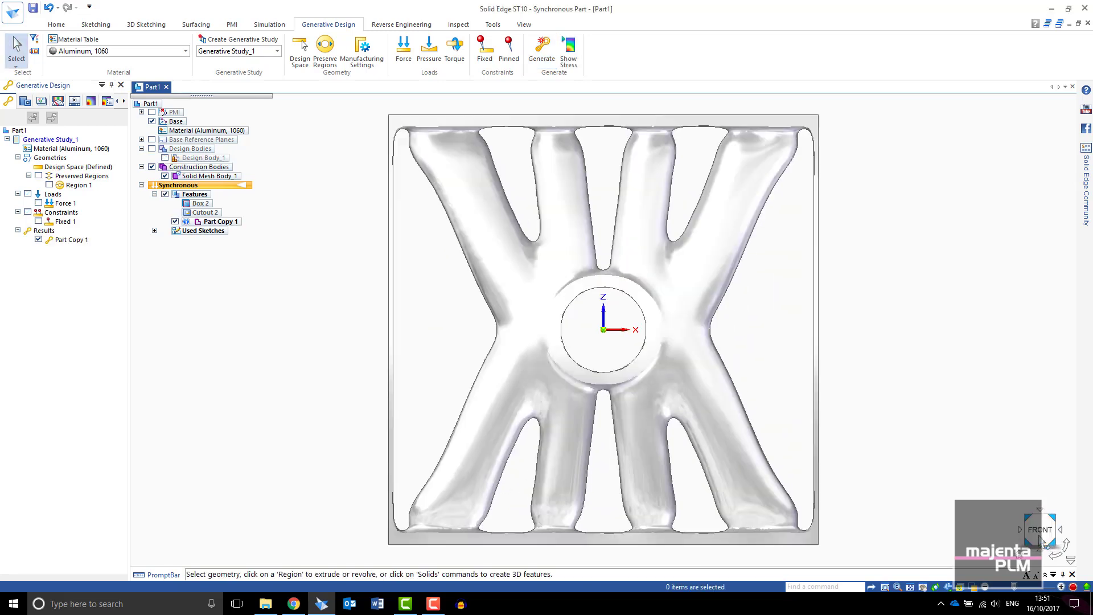
pyautogui.scroll(-1, 1053, 457)
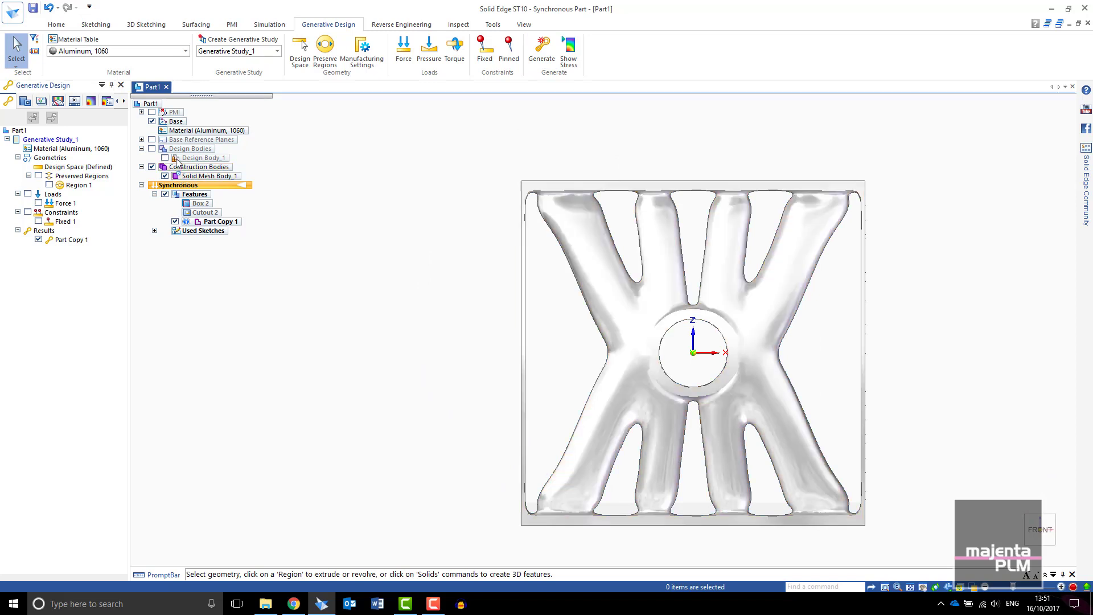
pyautogui.click(152, 149)
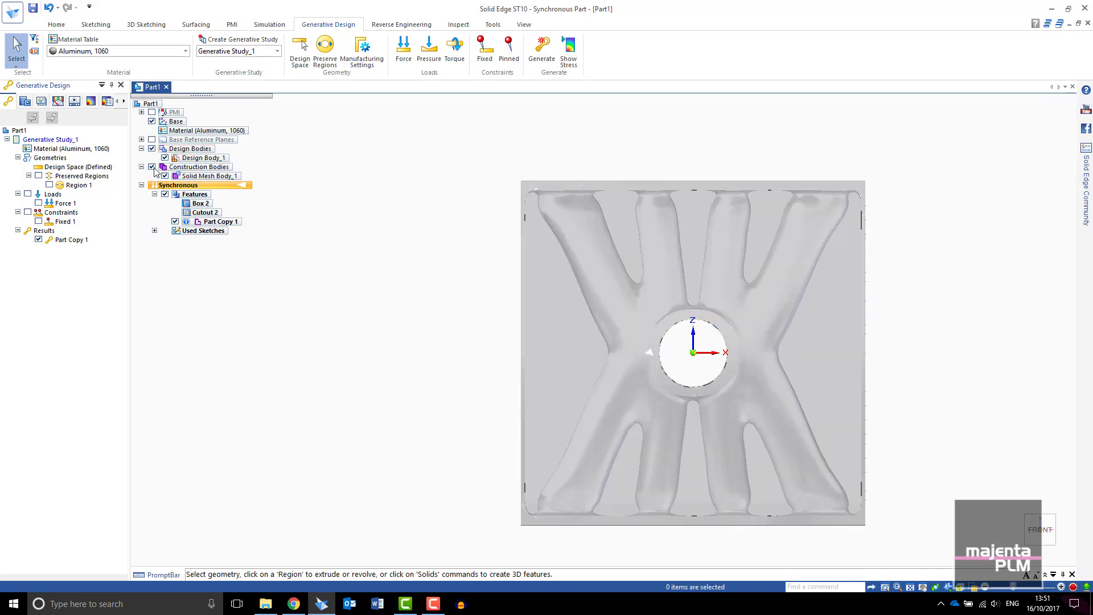
pyautogui.click(152, 167)
pyautogui.click(153, 167)
pyautogui.click(152, 149)
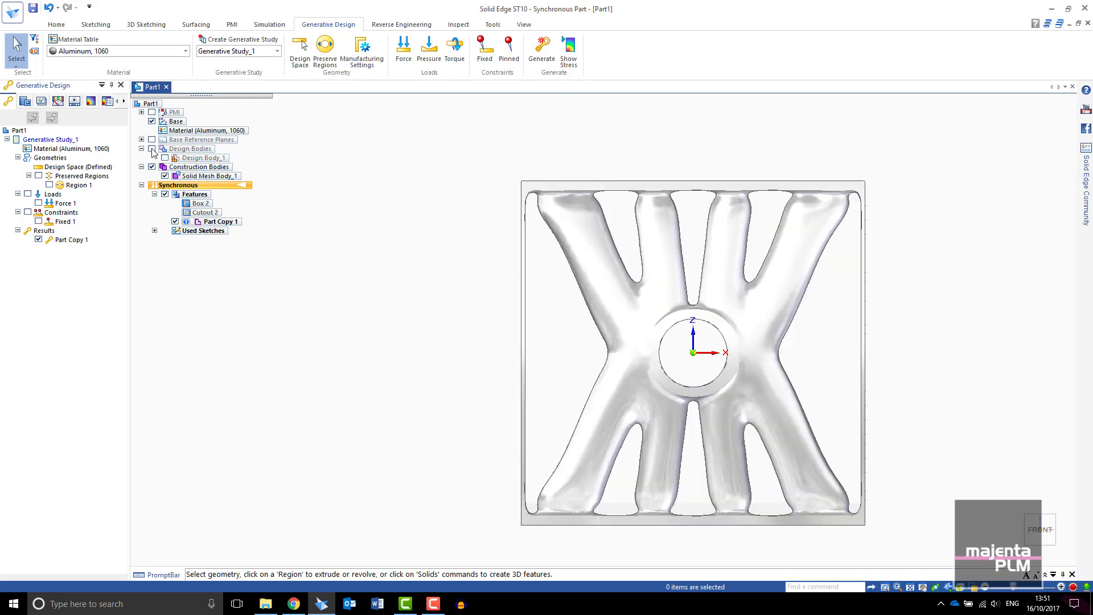
# Raise the mass reduction in the study's generation settings to about 60%.
pyautogui.click(543, 54)
pyautogui.moveTo(408, 164); pyautogui.dragTo(362, 159)
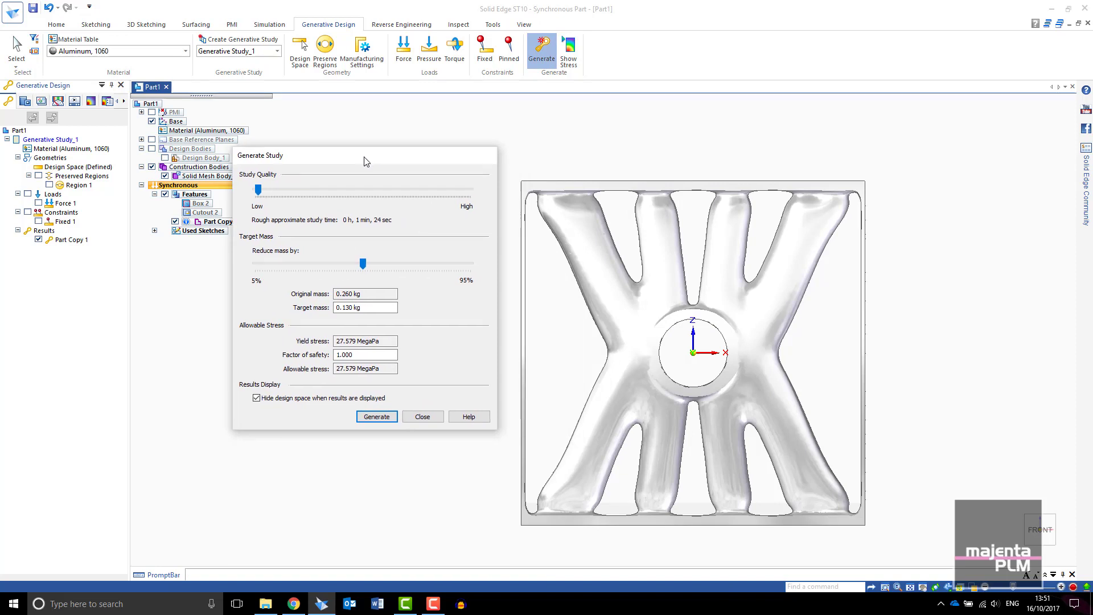
pyautogui.moveTo(362, 264); pyautogui.dragTo(385, 265)
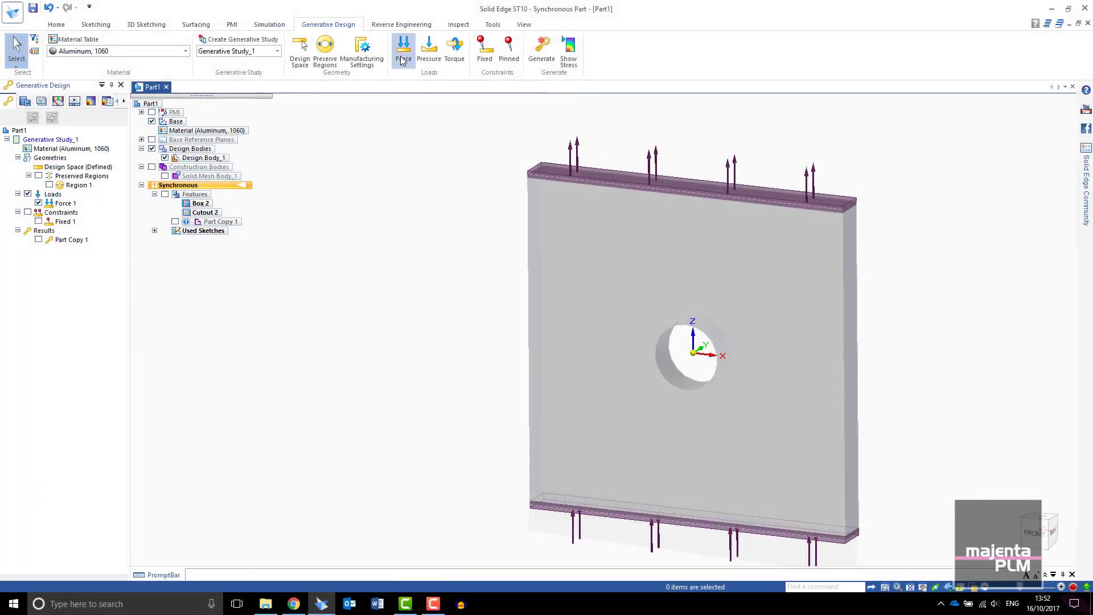
# Apply two separate outward force loads, one to each vertical side face of the plate.
pyautogui.click(402, 57)
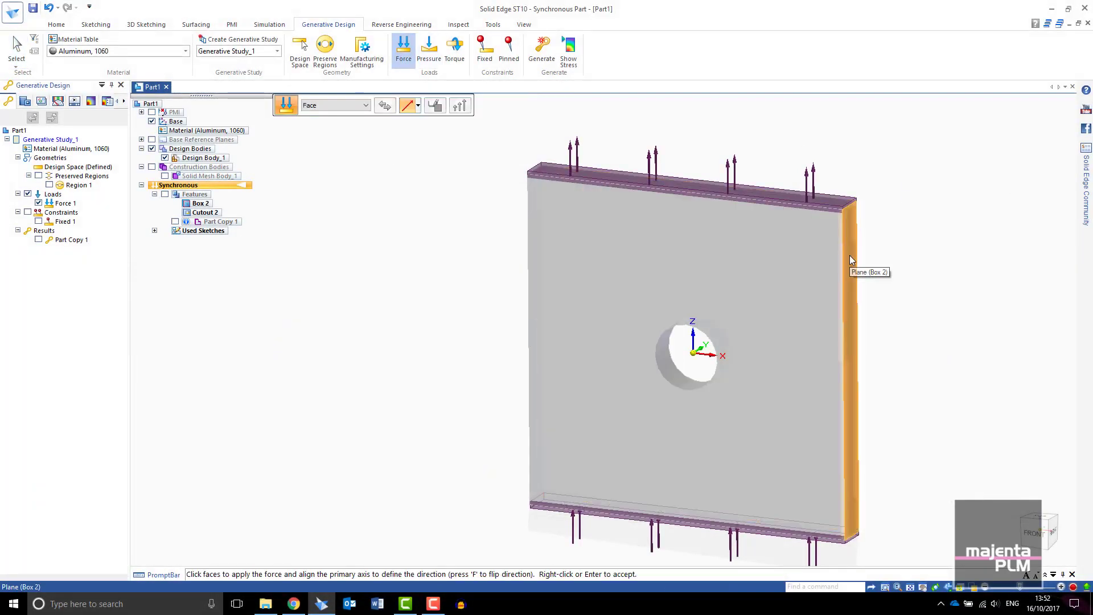
pyautogui.click(849, 255)
pyautogui.rightClick(435, 250)
pyautogui.moveTo(435, 249); pyautogui.dragTo(504, 271, button='middle')
pyautogui.click(398, 50)
pyautogui.click(543, 233)
pyautogui.rightClick(430, 249)
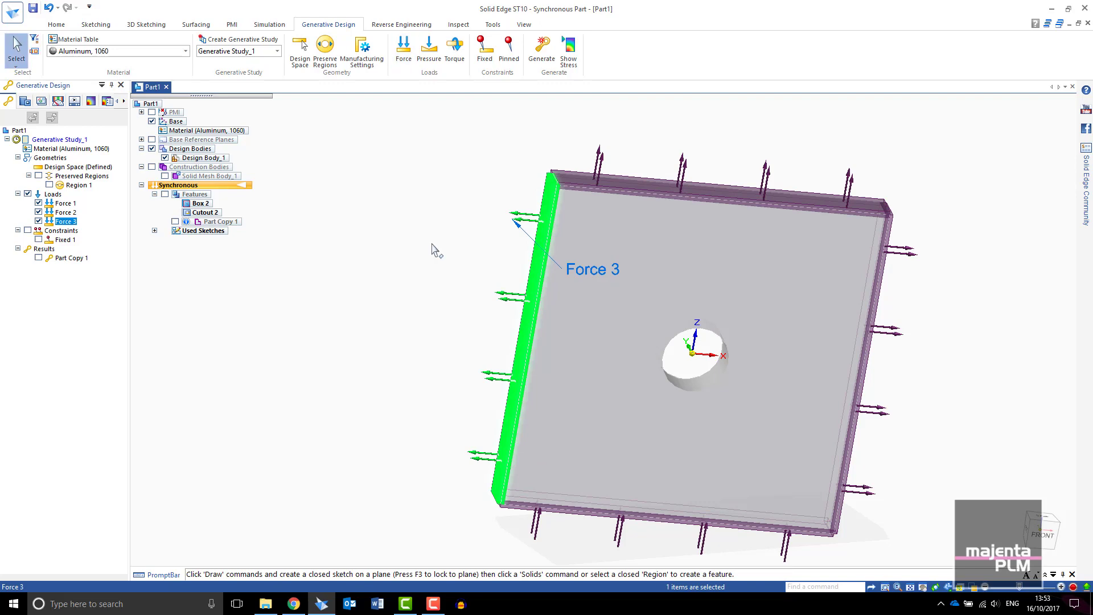
# Edit the original vertical force load, removing the plate's bottom face so that it acts only on the top face.
pyautogui.moveTo(434, 246); pyautogui.dragTo(378, 224, button='middle')
pyautogui.click(647, 180)
pyautogui.doubleClick(619, 234)
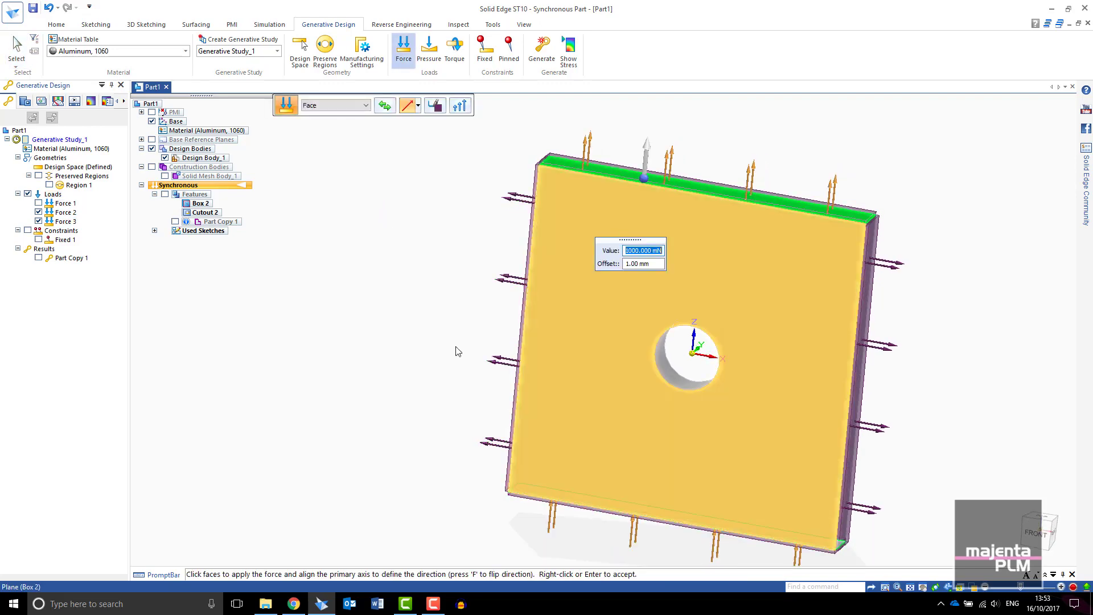
pyautogui.scroll(-3, 424, 411)
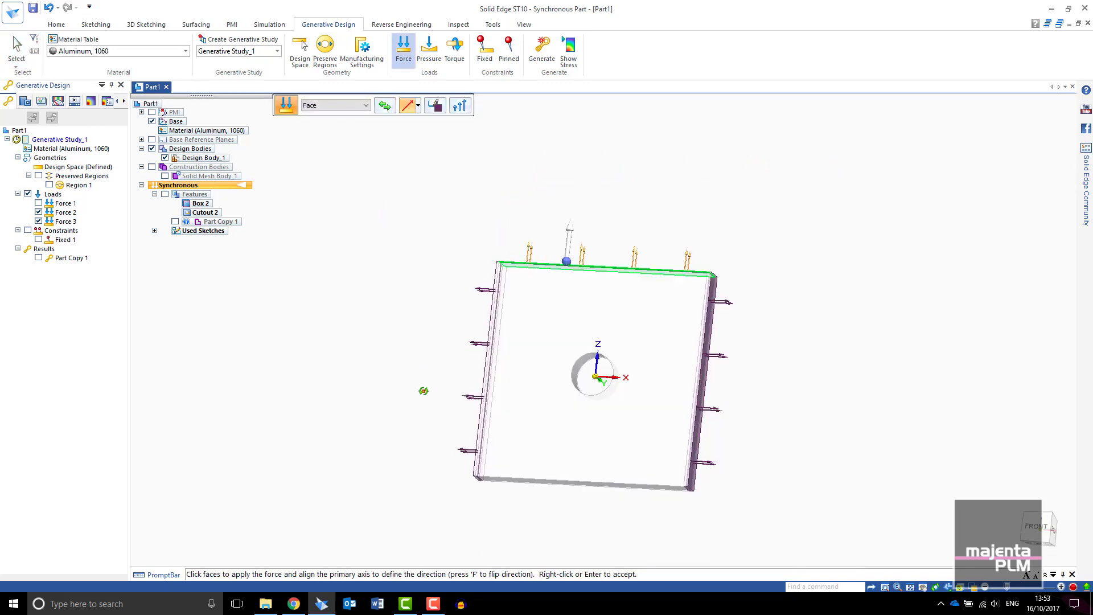
pyautogui.rightClick(402, 341)
# Add a separate downward force load to the bottom face of the plate.
pyautogui.click(403, 51)
pyautogui.moveTo(484, 501); pyautogui.dragTo(507, 477, button='middle')
pyautogui.click(508, 476)
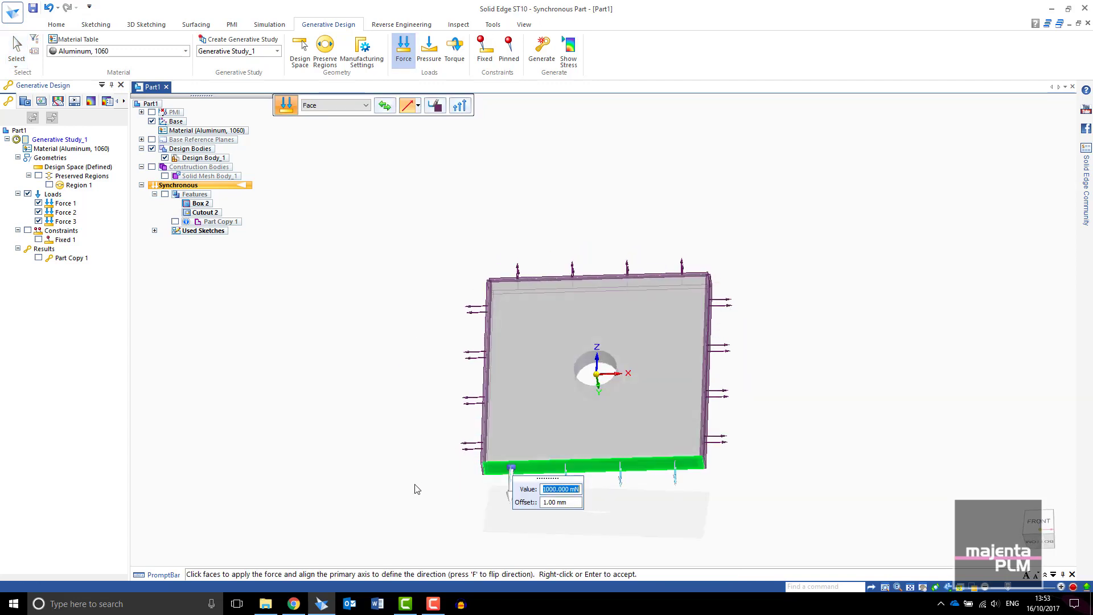
pyautogui.rightClick(865, 271)
pyautogui.moveTo(866, 271); pyautogui.dragTo(834, 329, button='middle')
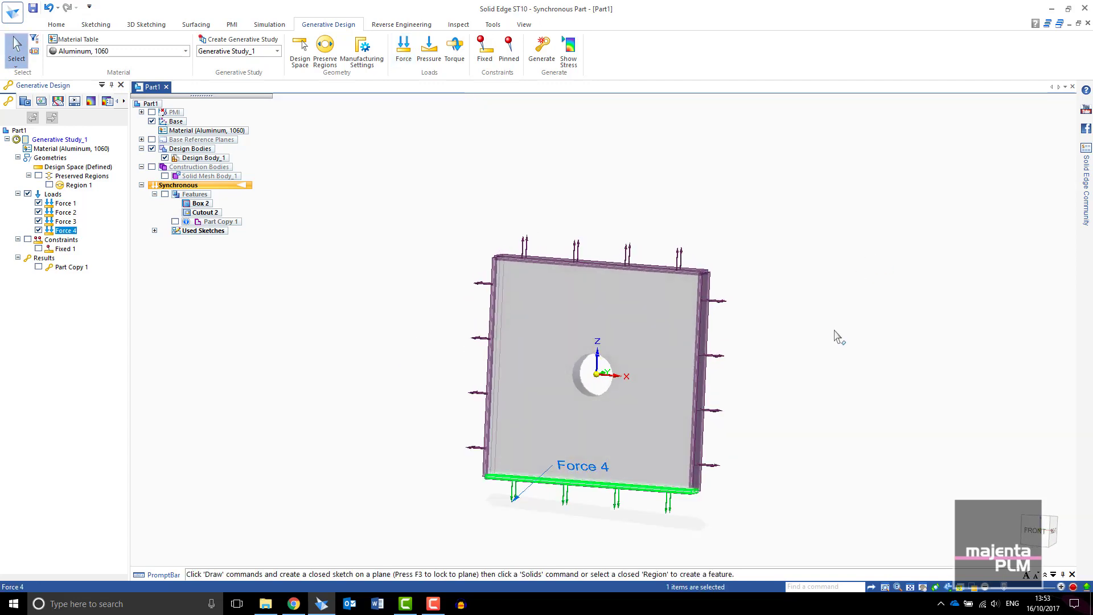
# Generate the study at low quality with the mass reduction set to about 50%.
pyautogui.click(541, 50)
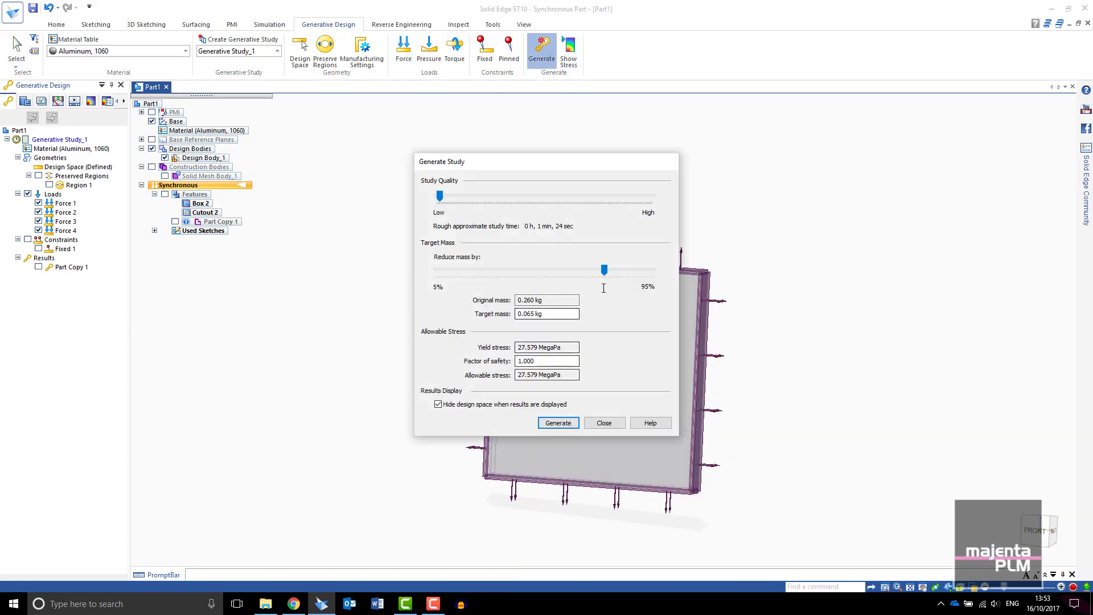
pyautogui.moveTo(604, 270); pyautogui.dragTo(543, 271)
pyautogui.click(558, 422)
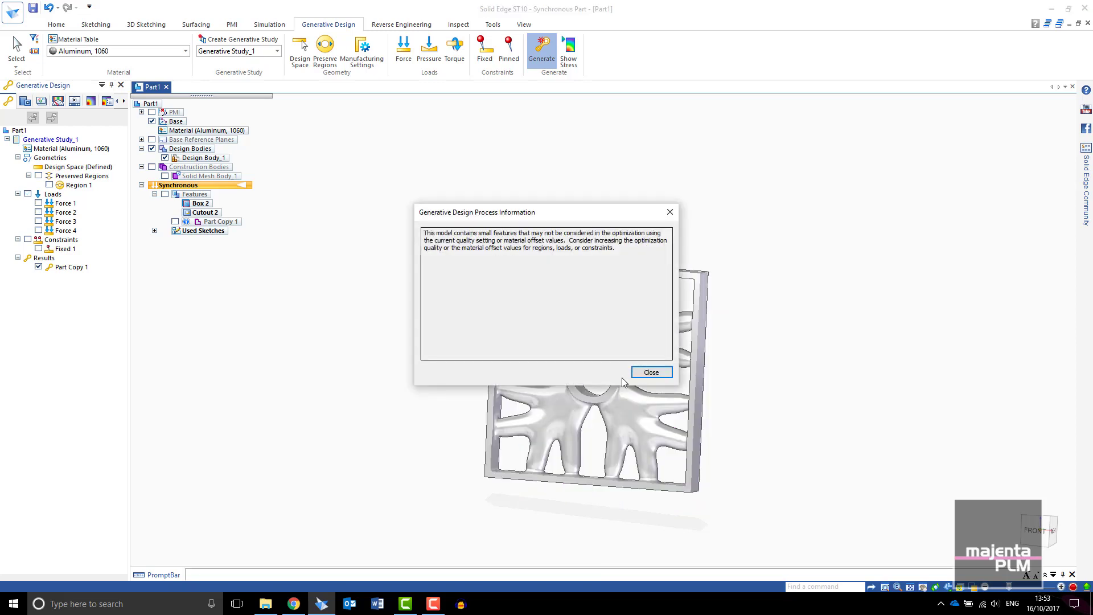
# Display all the loads on the optimized plate and start generating the study again.
pyautogui.scroll(-1, 814, 421)
pyautogui.moveTo(811, 419); pyautogui.dragTo(854, 421, button='middle')
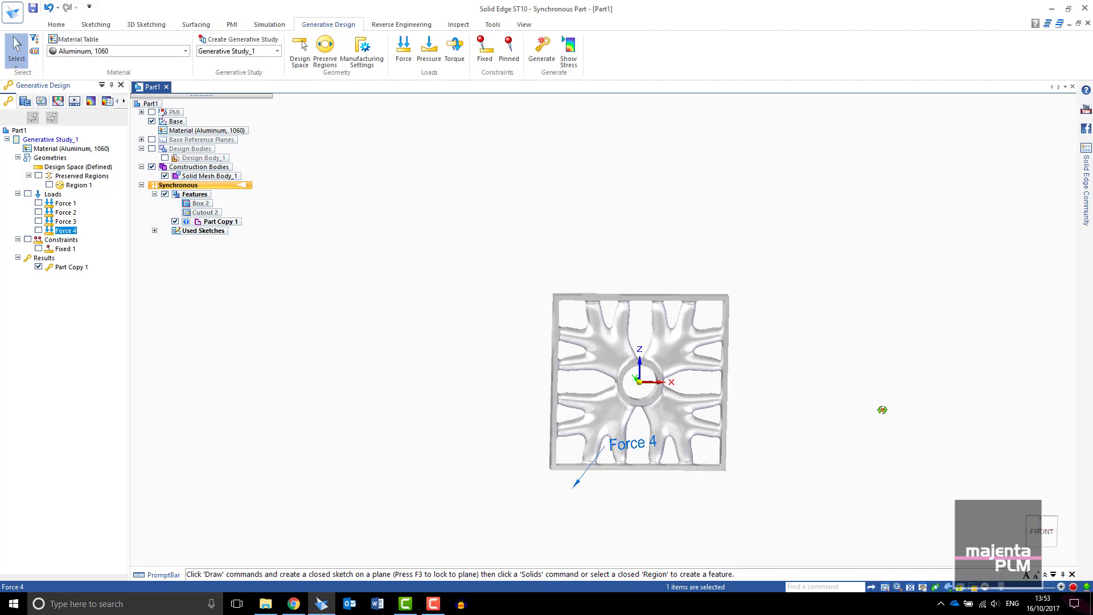
pyautogui.click(28, 194)
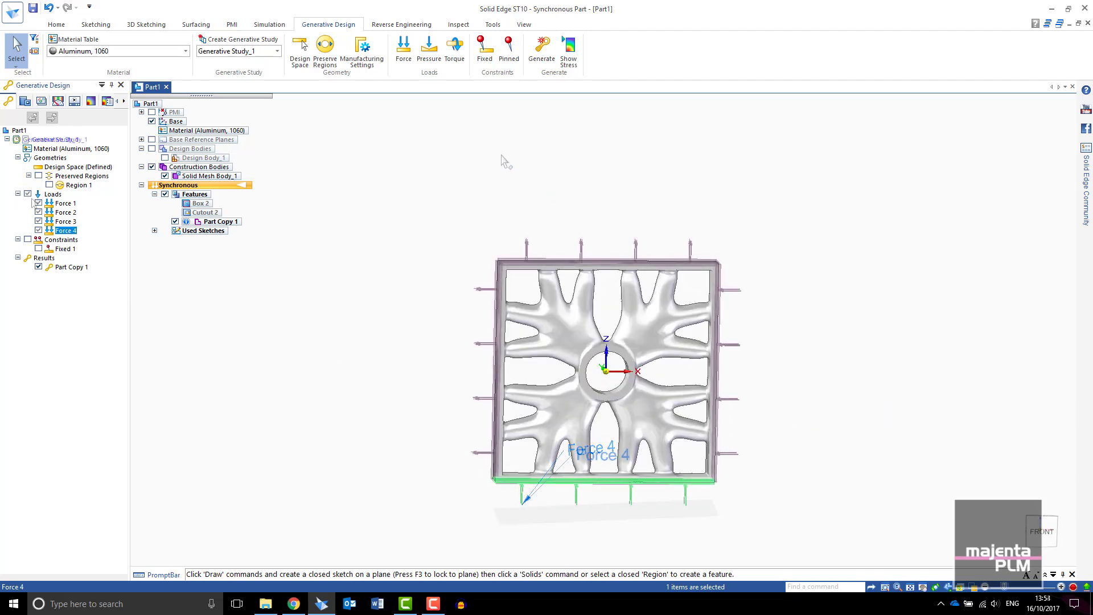
pyautogui.click(542, 54)
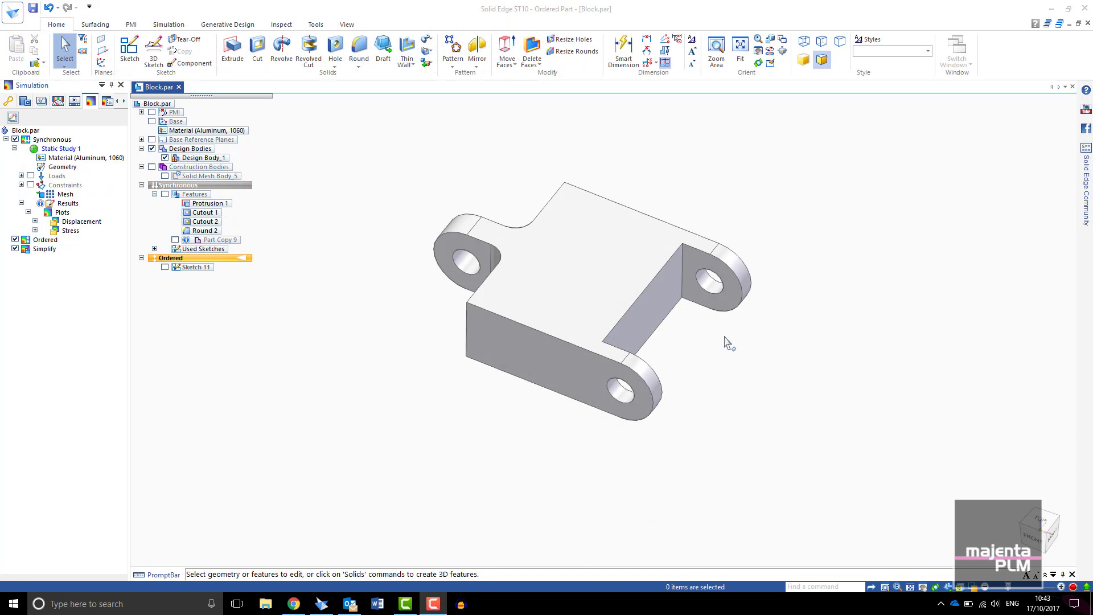
# Examine the Von Mises stress results of Static Study 1 in Block.par, play the deformation animation, and close the results.
pyautogui.click(168, 24)
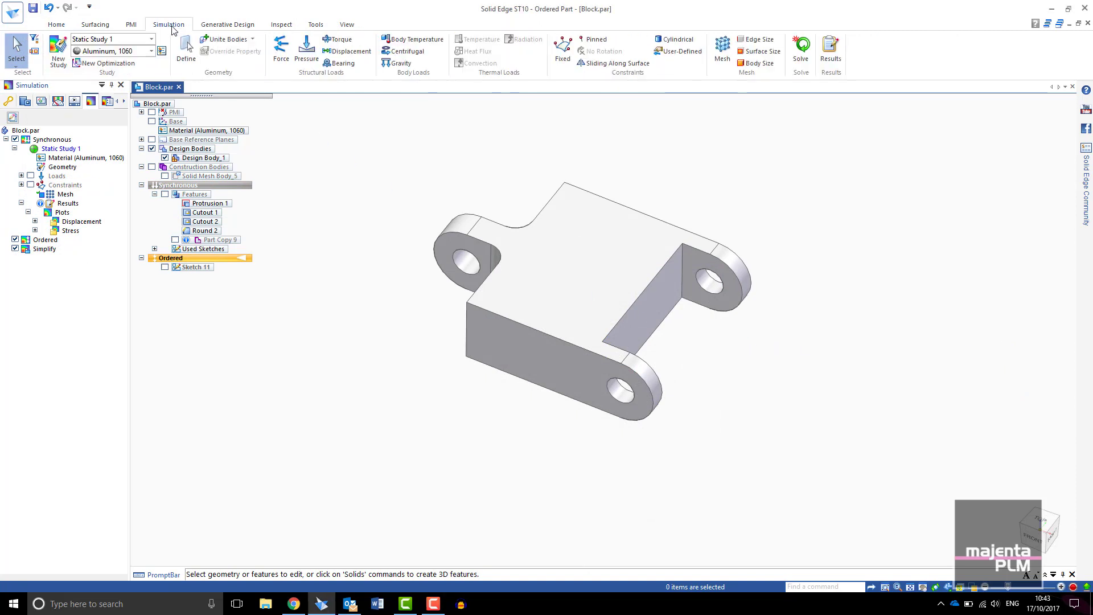
pyautogui.click(831, 56)
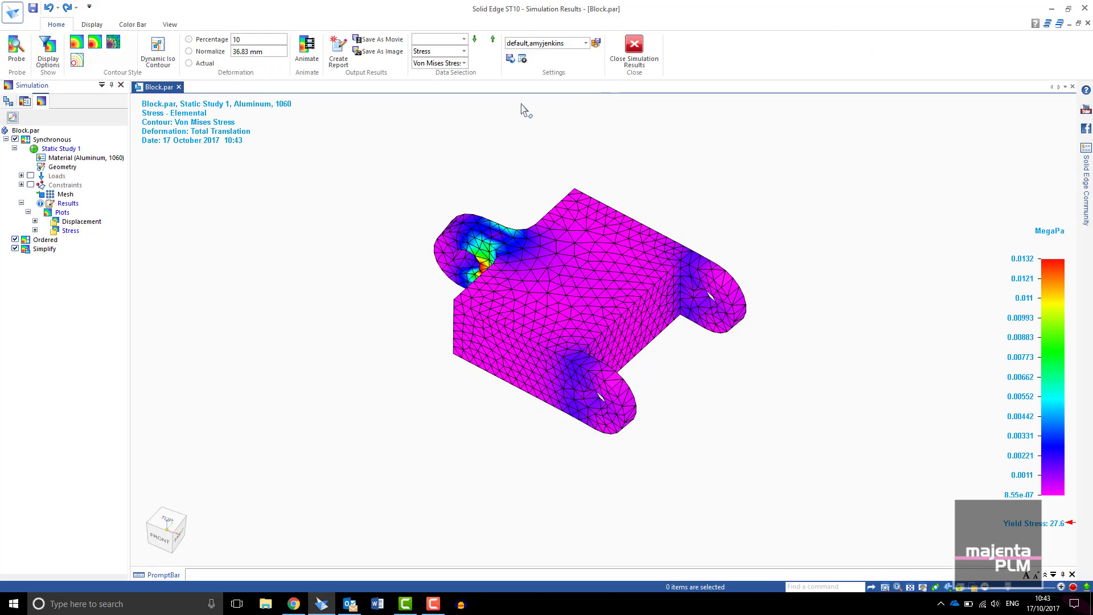
pyautogui.click(306, 50)
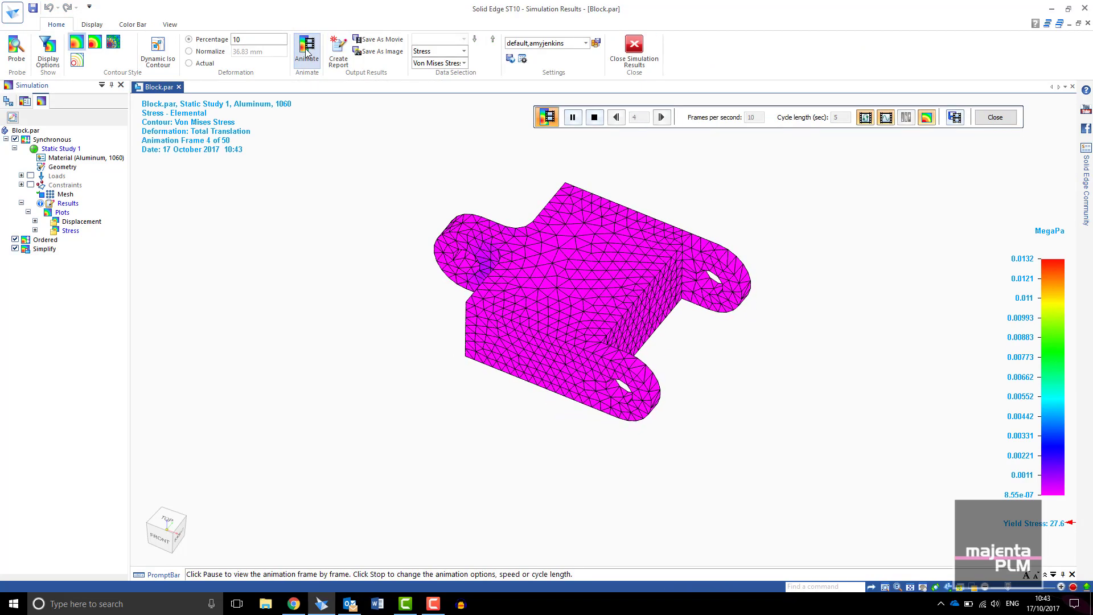
pyautogui.click(593, 117)
pyautogui.click(634, 57)
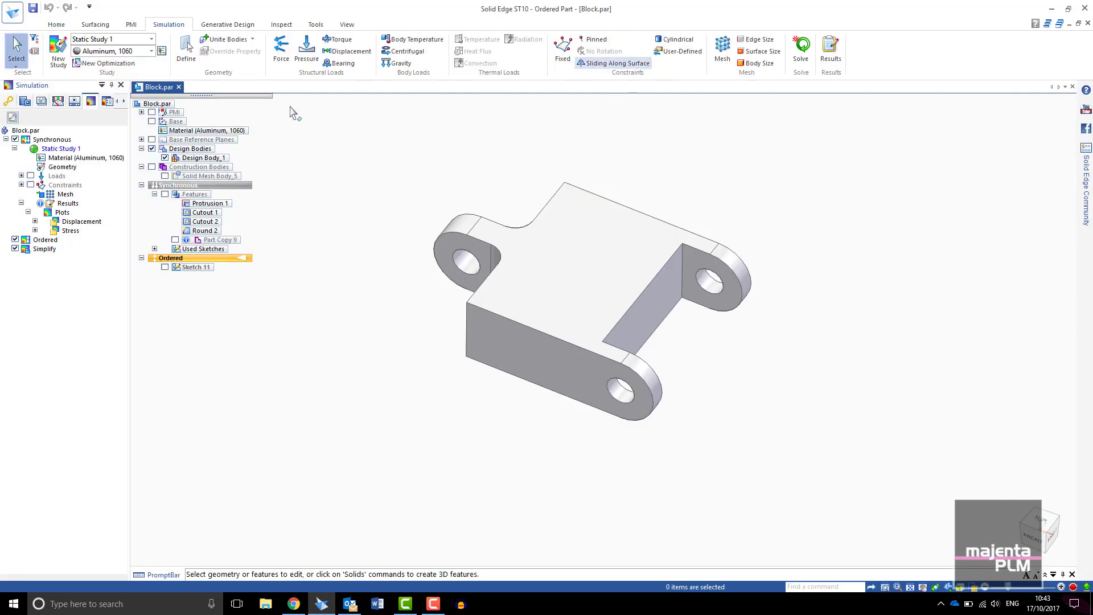
# Show the generative study result Part Copy 9 and hide the original design bodies of the block.
pyautogui.click(9, 103)
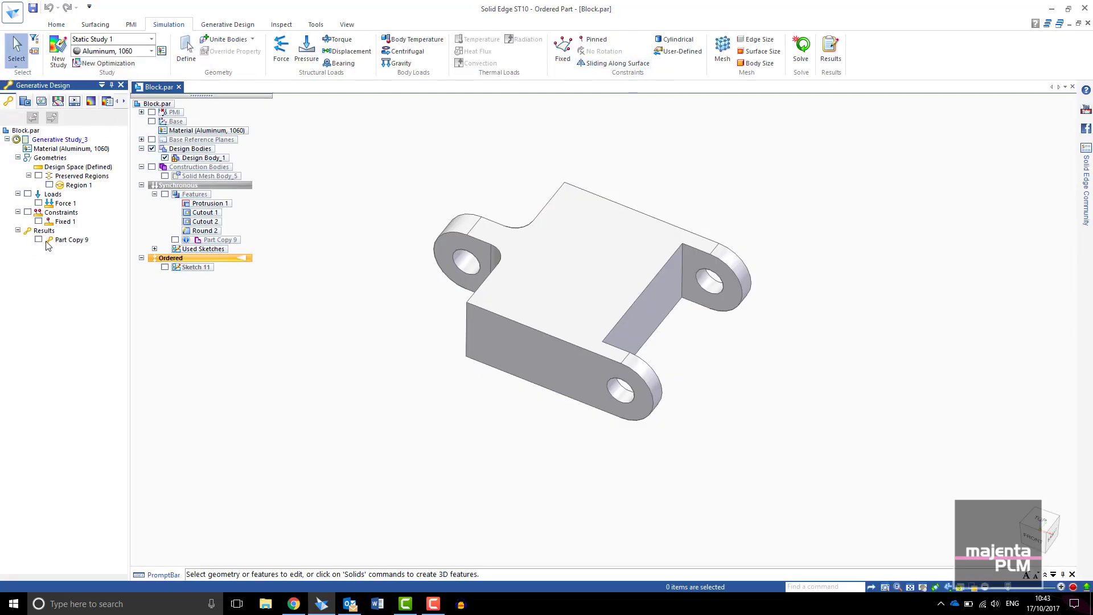
pyautogui.click(152, 149)
pyautogui.moveTo(478, 213)
pyautogui.mouseDown(button='middle')
pyautogui.moveTo(447, 271)
pyautogui.moveTo(481, 182)
pyautogui.moveTo(478, 192)
pyautogui.mouseUp(button='middle')
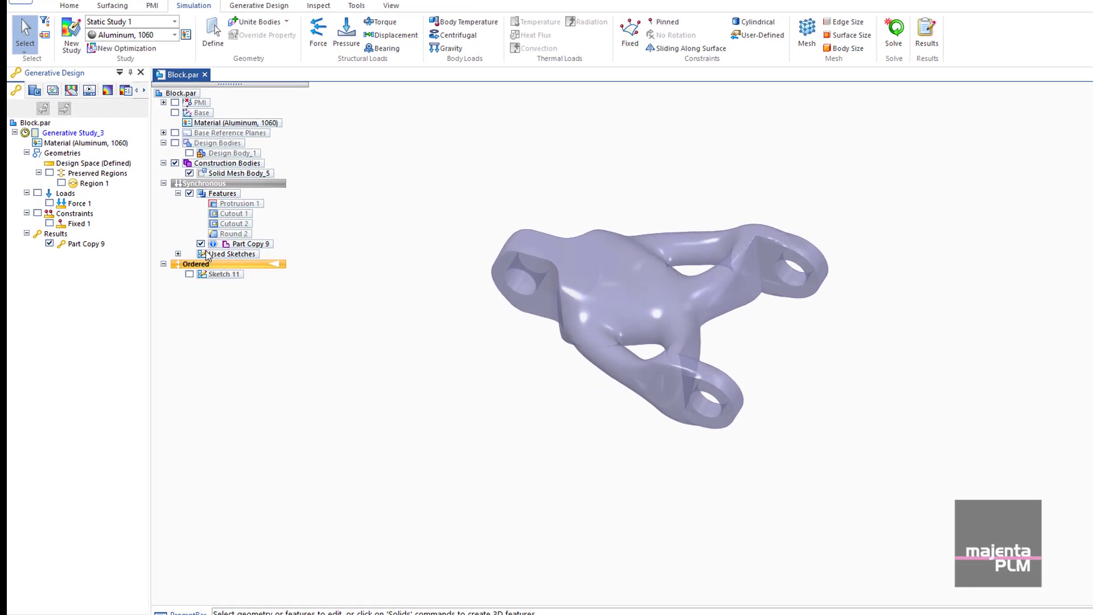
# Detach Part Copy 9 from the generative study and activate its mesh body, Solid Mesh Body_5.
pyautogui.rightClick(63, 241)
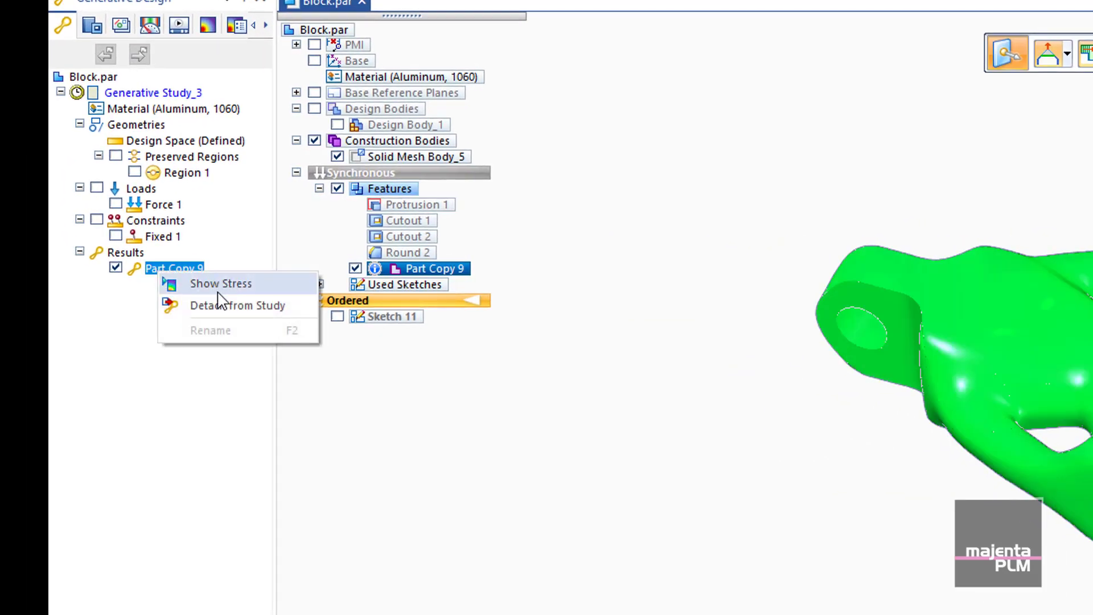
pyautogui.click(217, 308)
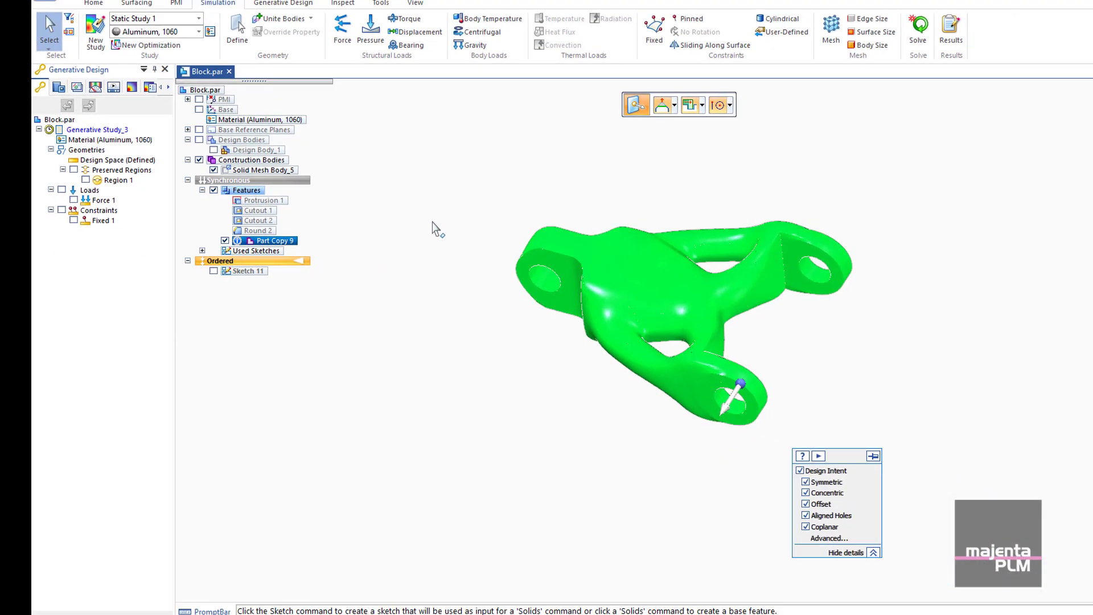
pyautogui.rightClick(246, 172)
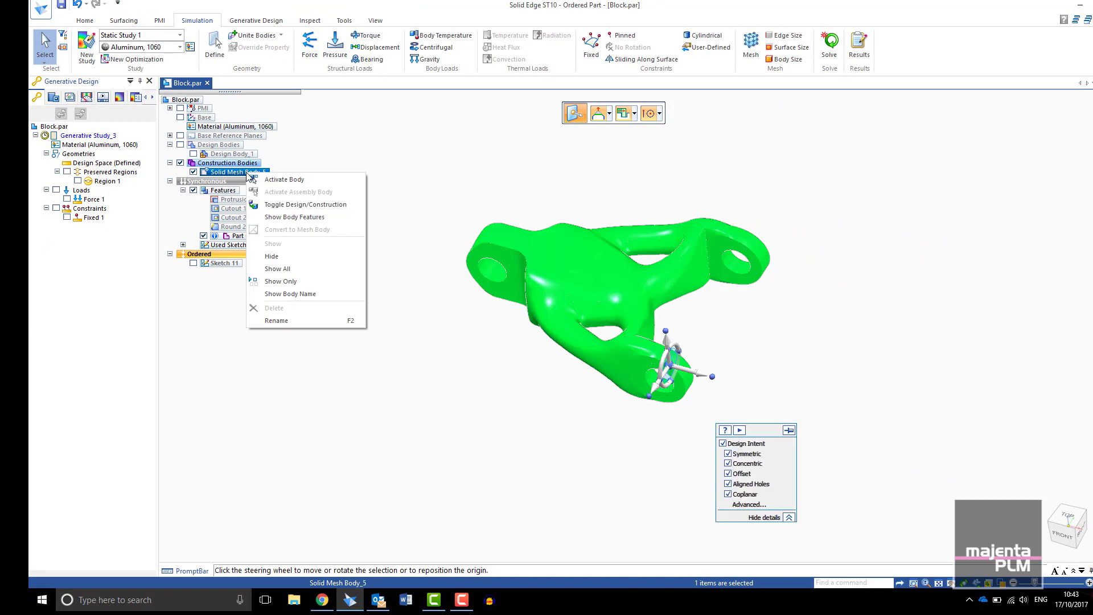
pyautogui.click(285, 178)
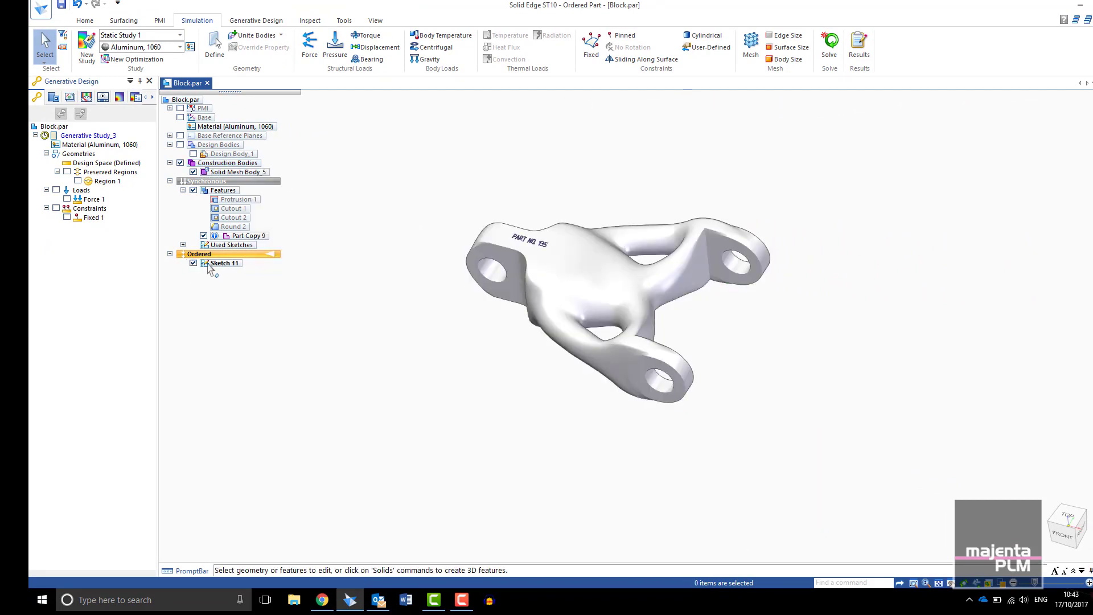